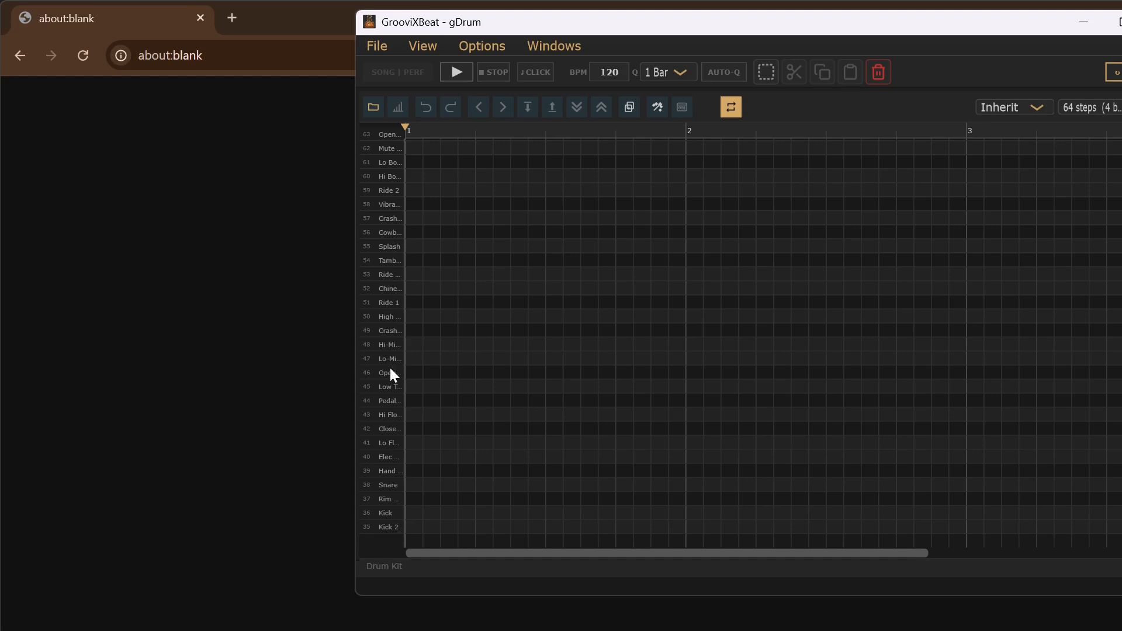
- Open the sample loading dialog for the Kick 2 row and cancel it
double_click(387, 527)
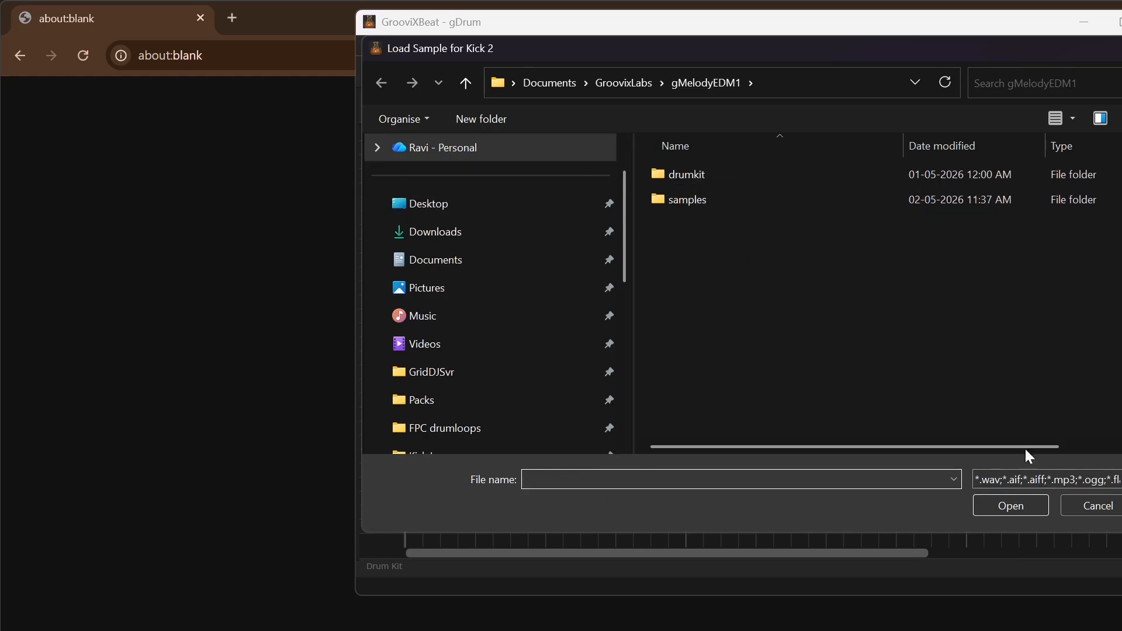
left_click(1094, 506)
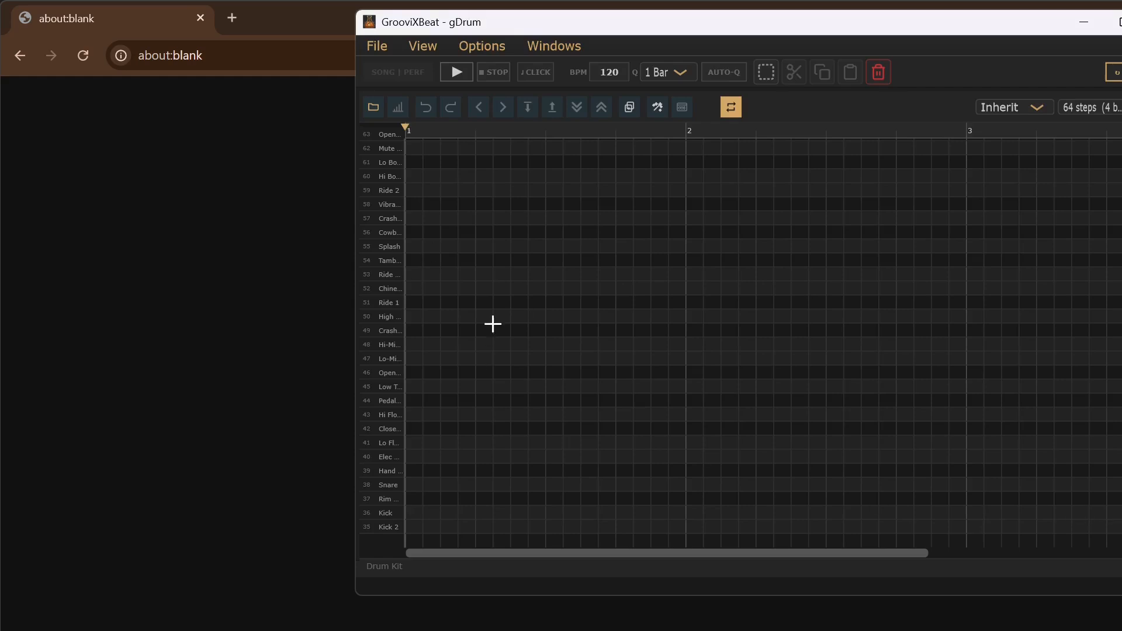
- Check the samples folder path in the application settings, and close the settings
left_click(419, 47)
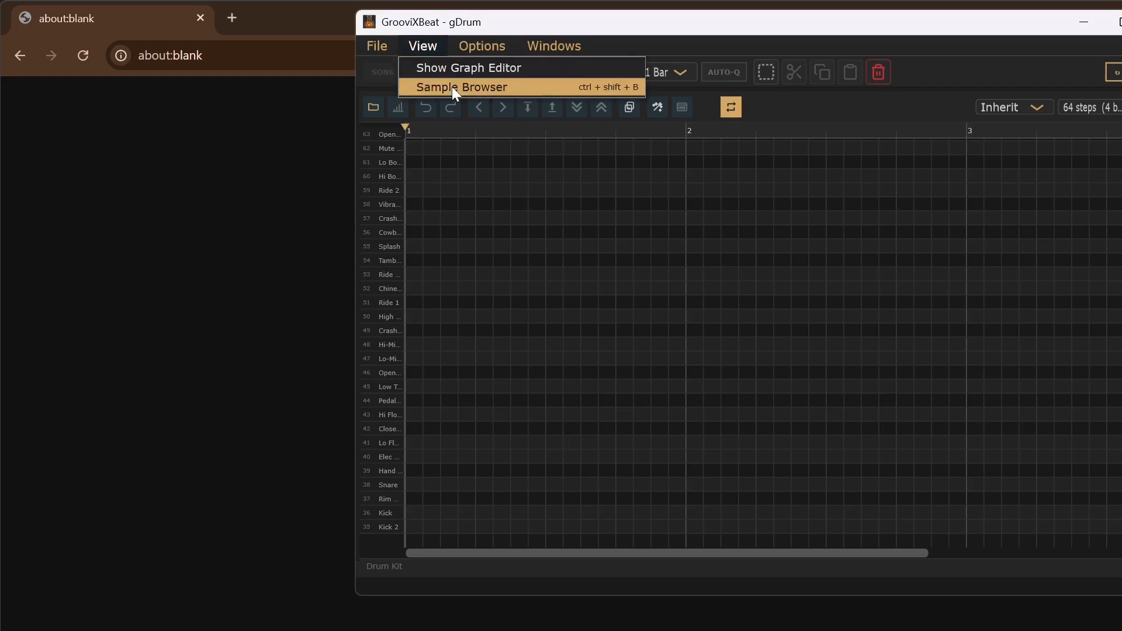
left_click(481, 49)
left_click(482, 49)
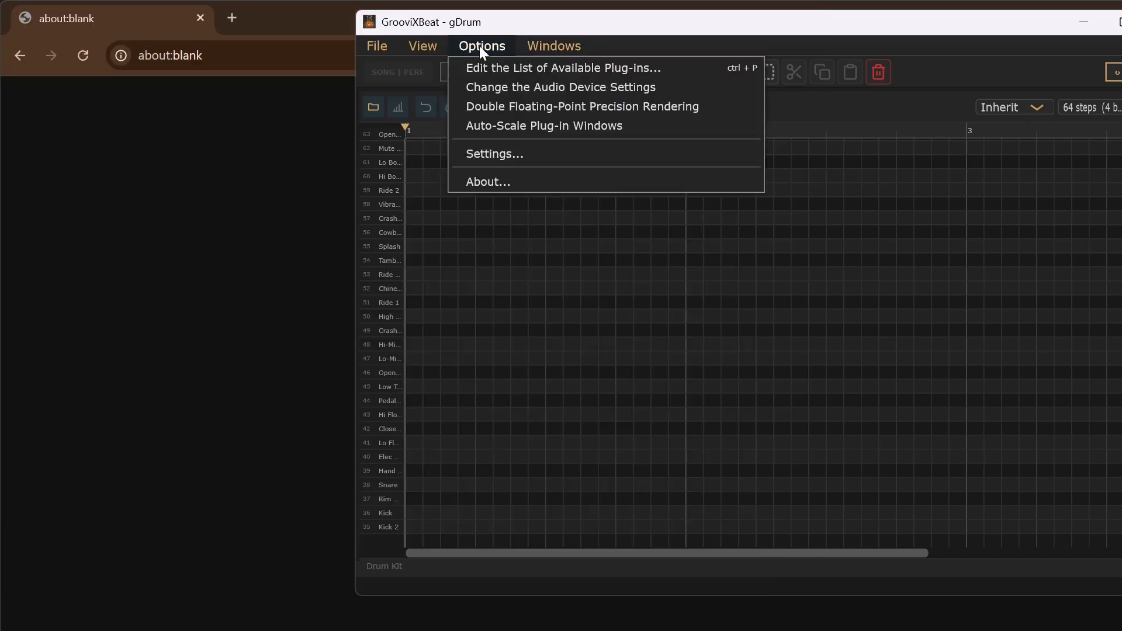
left_click(499, 155)
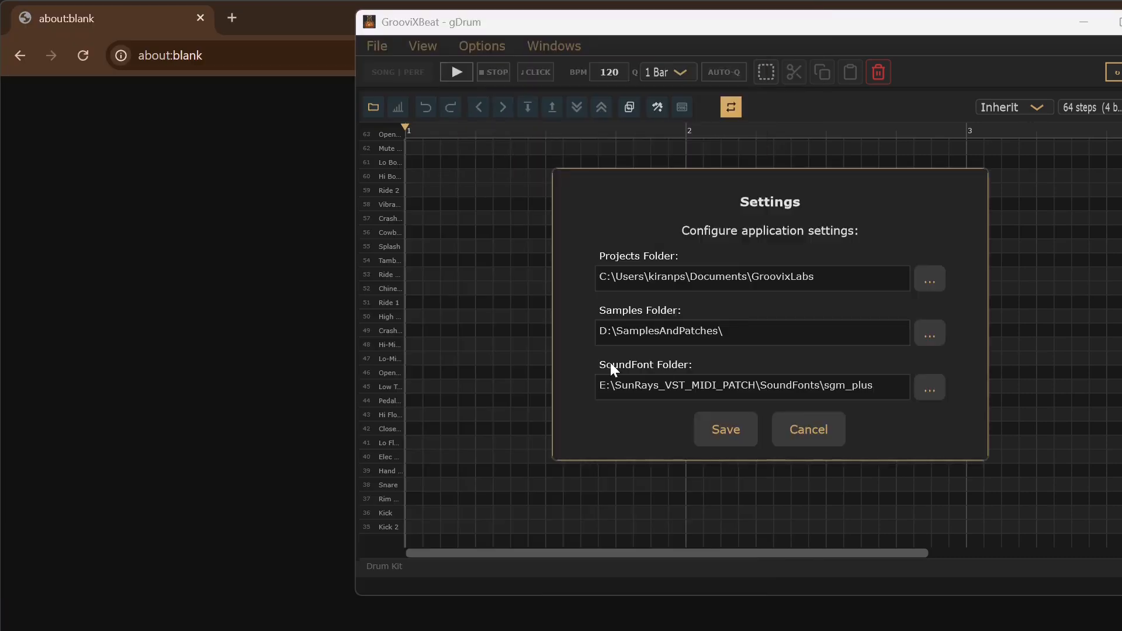
left_click_drag(729, 332, 598, 332)
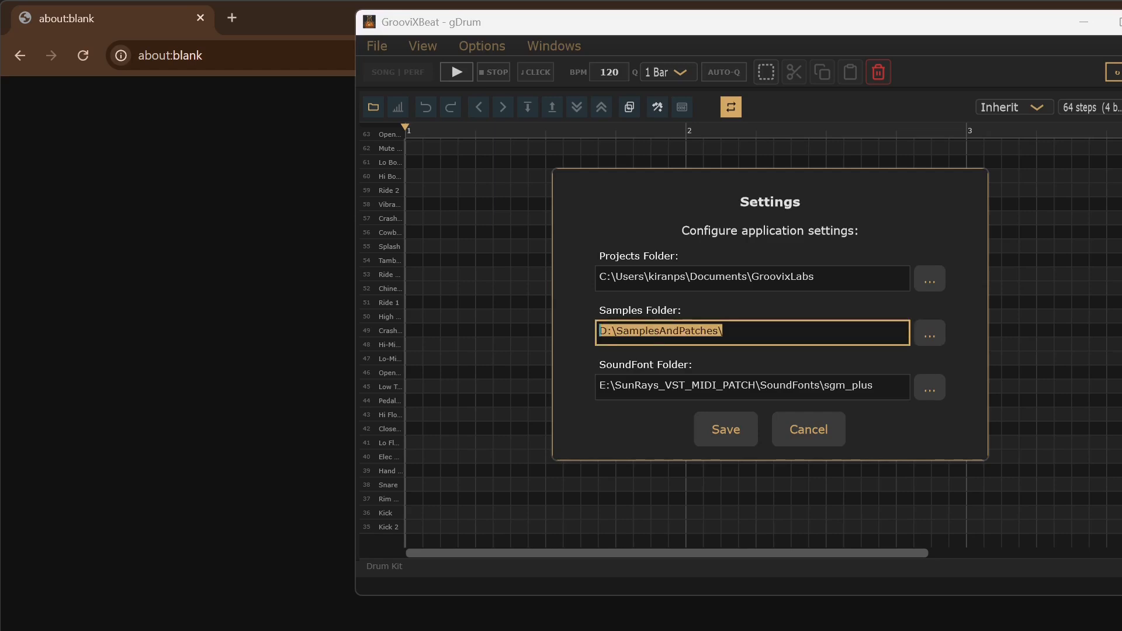
key("Escape")
- Open the Sample Browser and move its window aside, bringing the drum editor back to the front
left_click(426, 49)
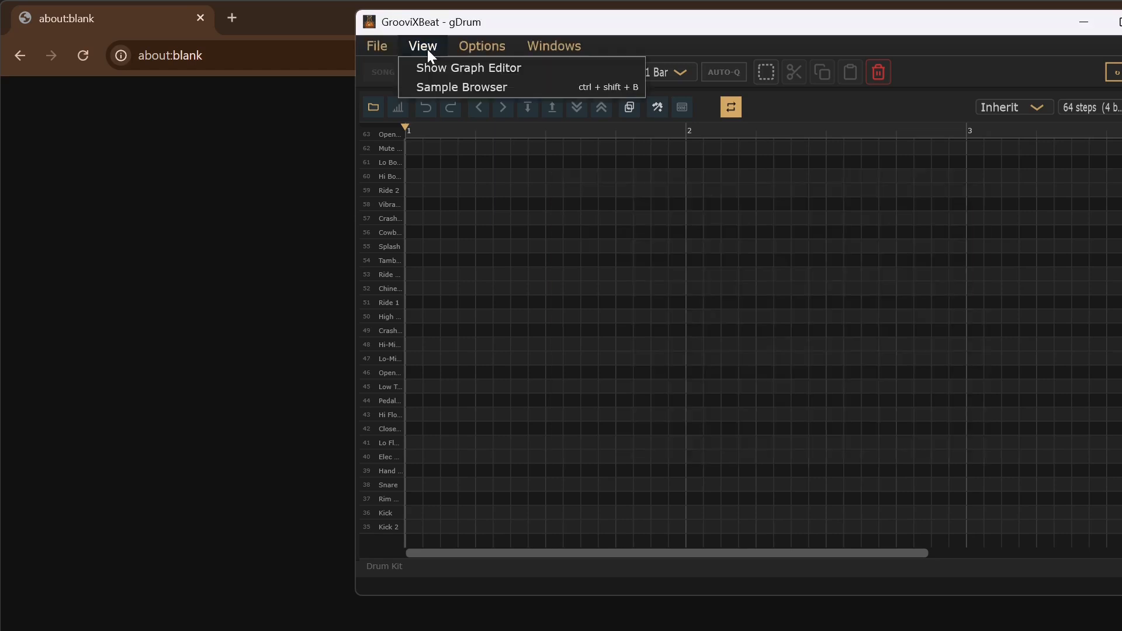
left_click(443, 85)
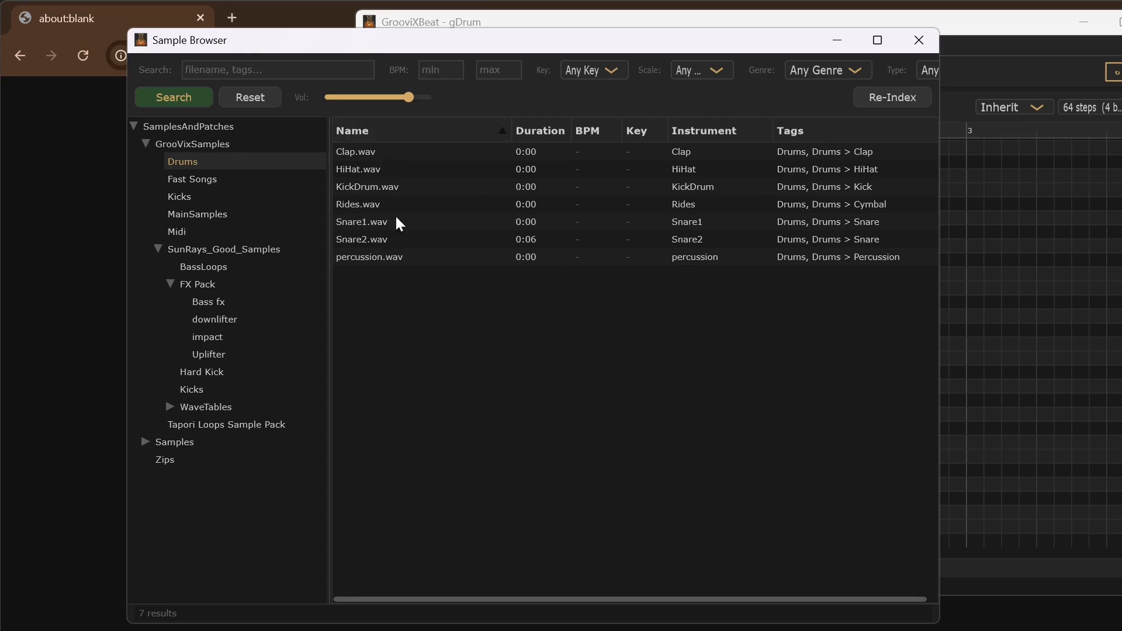
left_click_drag(499, 40, 376, 27)
left_click(928, 31)
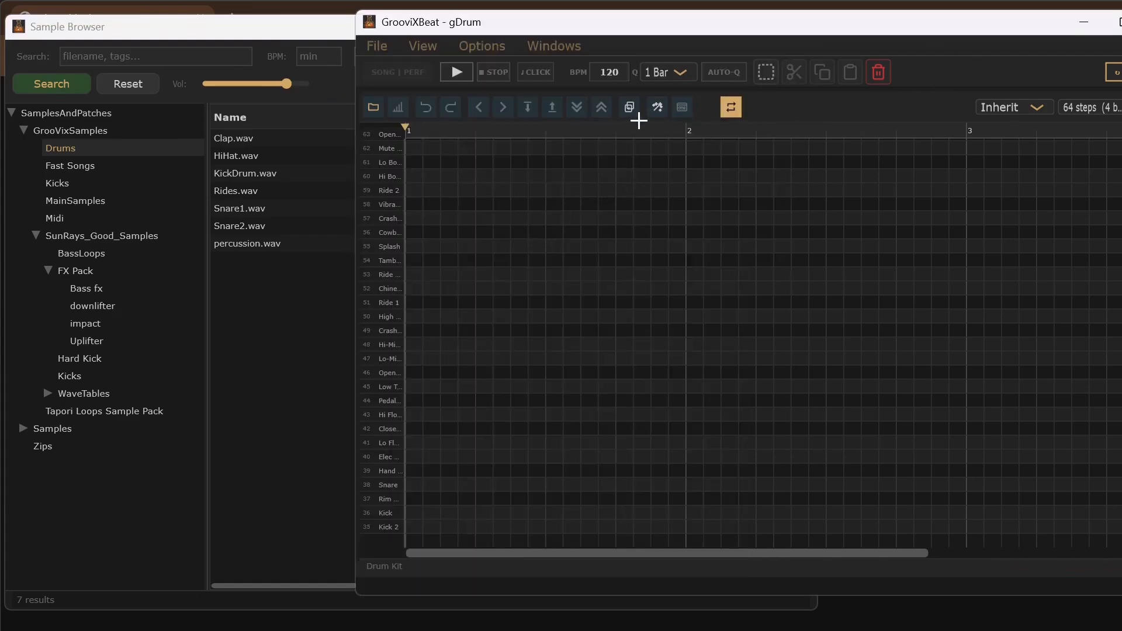
- Insert the Rock 1 drum pattern in Standard style into the clip and set the clip length to 16 steps
left_click(657, 109)
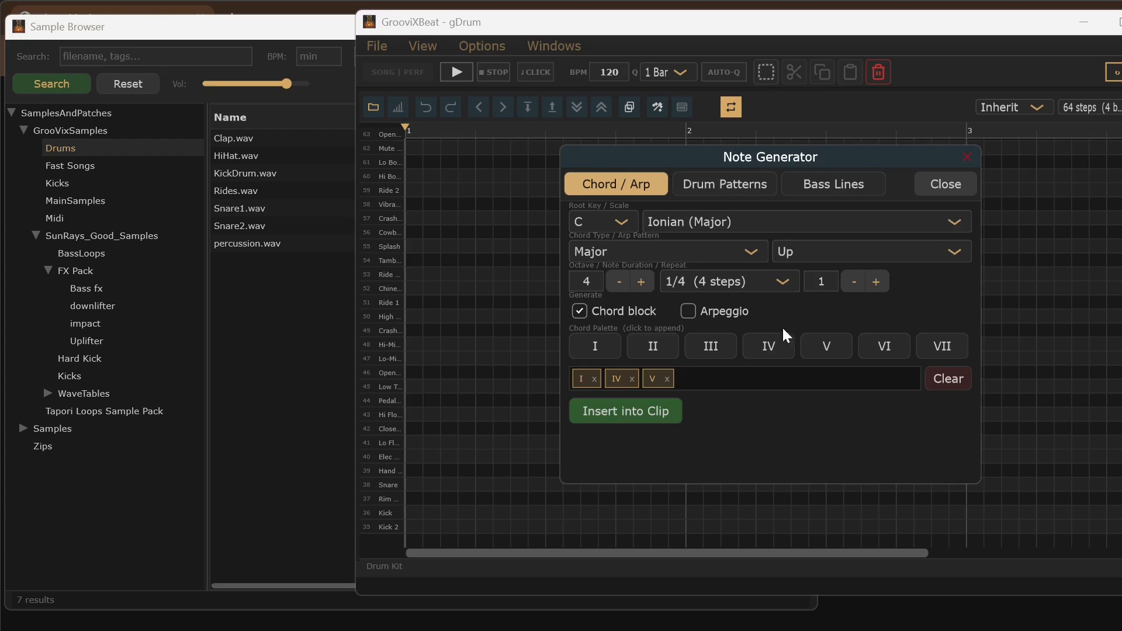
left_click(721, 184)
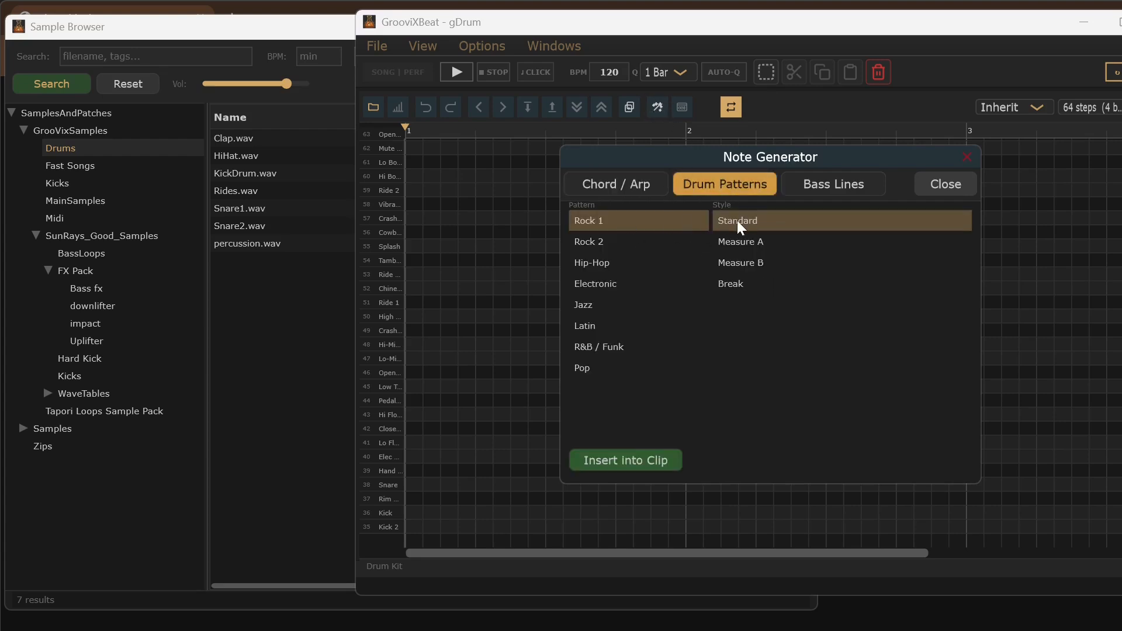
left_click(669, 460)
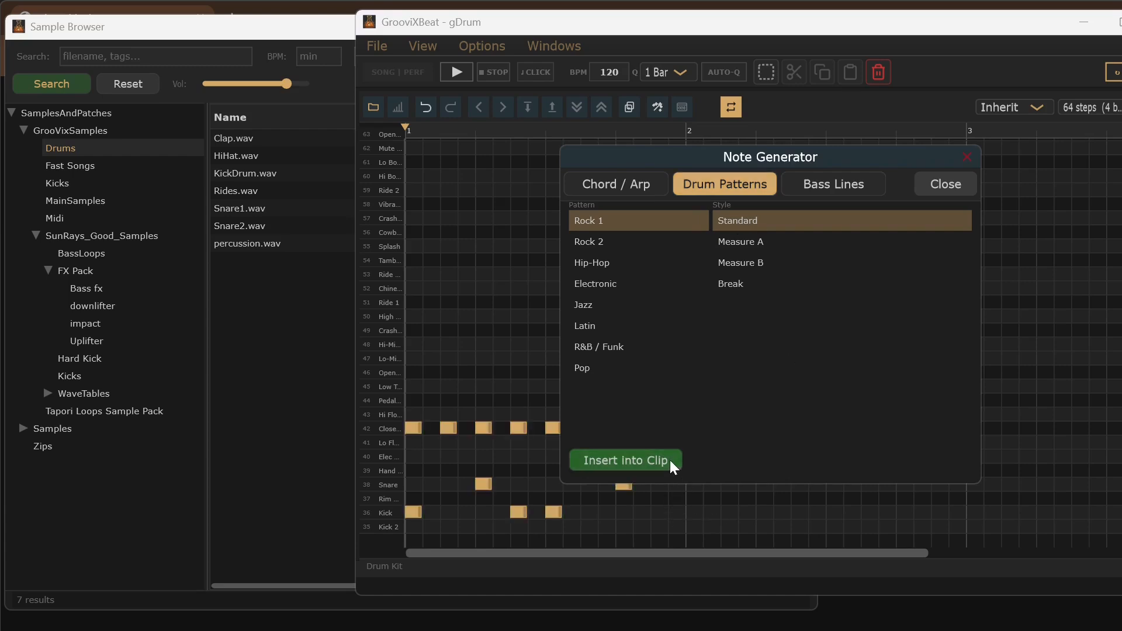
left_click(967, 158)
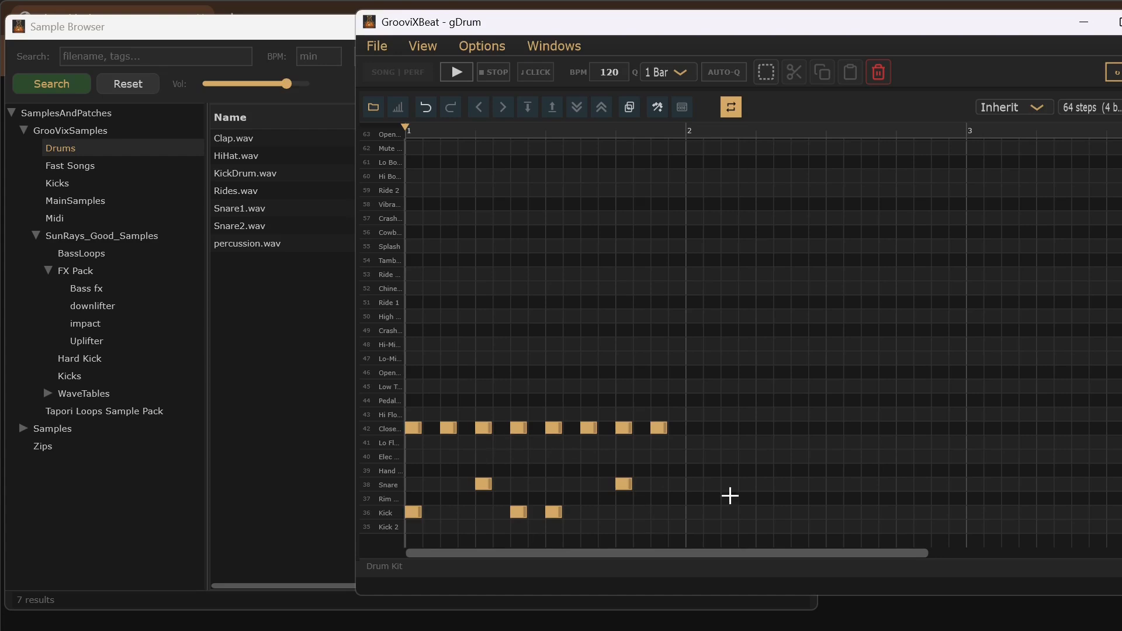
left_click(1086, 107)
left_click(1087, 77)
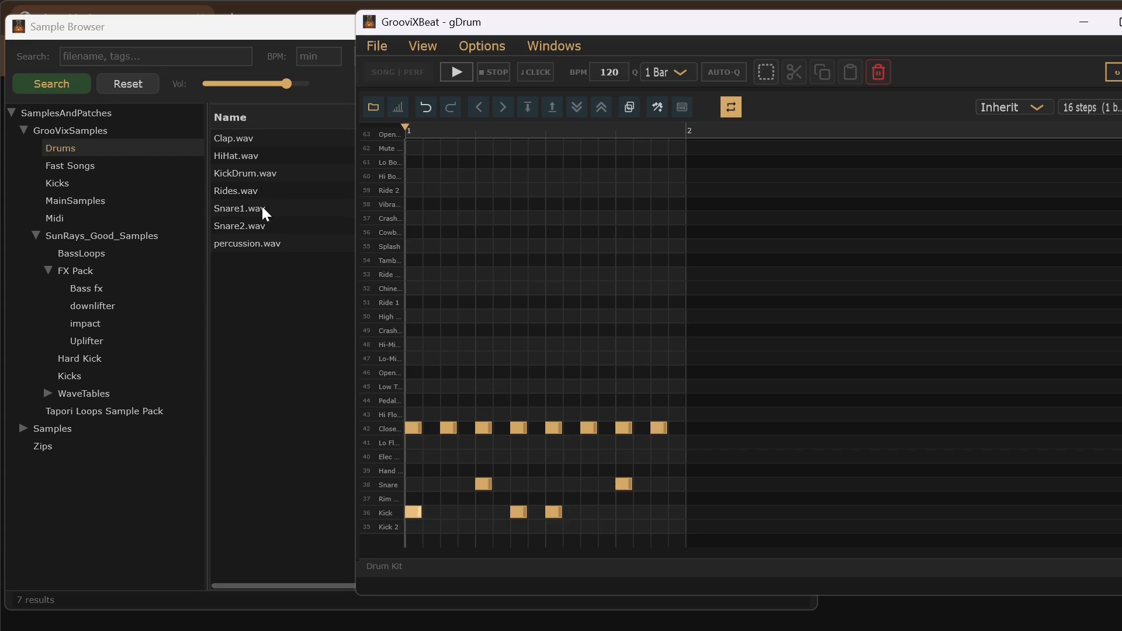
- Load KickDrum.wav onto the Kick row and arrange the Sample Browser and drum editor windows side by side
left_click_drag(254, 173, 388, 510)
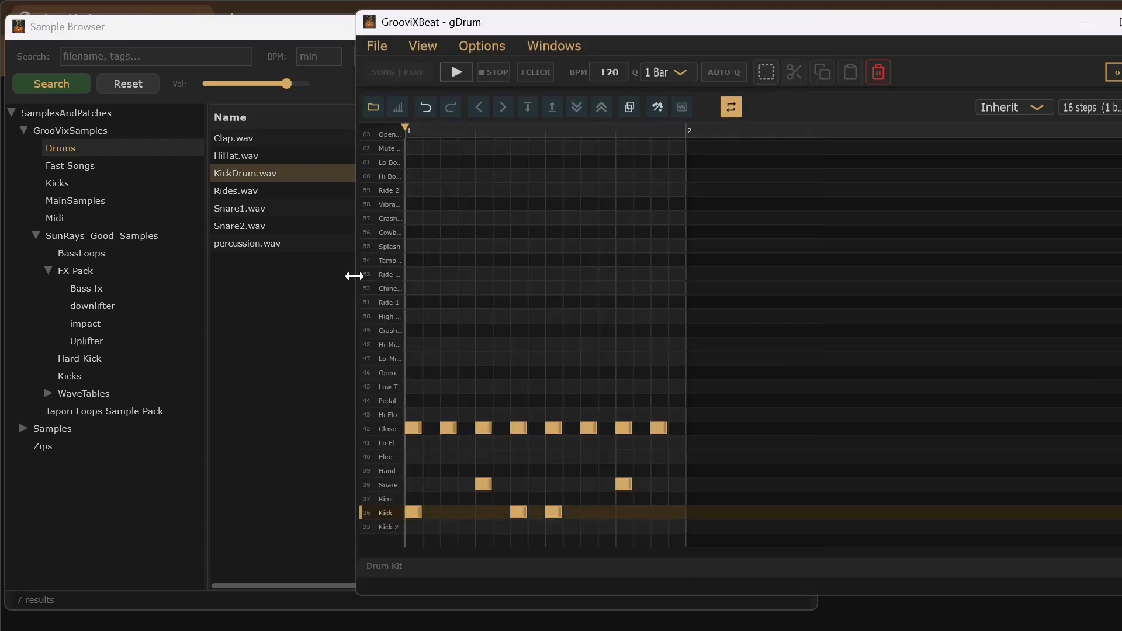
left_click(731, 605)
left_click_drag(818, 584, 481, 538)
left_click_drag(710, 26, 961, 39)
left_click_drag(261, 173, 642, 527)
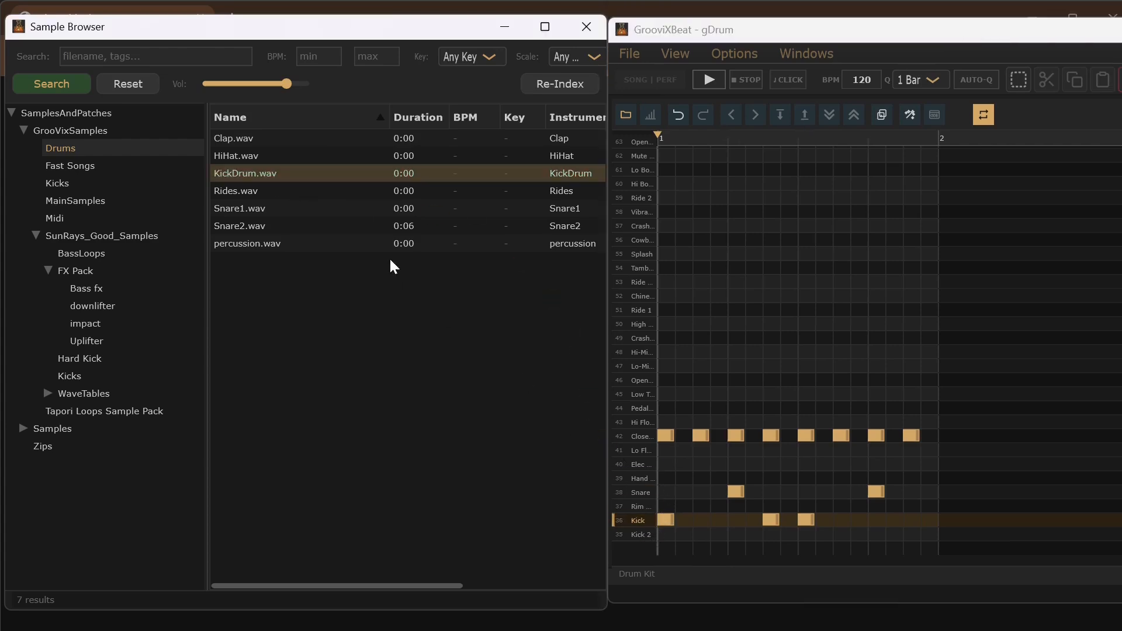
- Load Snare2.wav onto the Snare row and HiHat.wav onto the closed hi-hat row, and play back the pattern
mouse_move(250, 223)
left_mouse_down()
mouse_move(629, 473)
mouse_move(639, 496)
left_mouse_up()
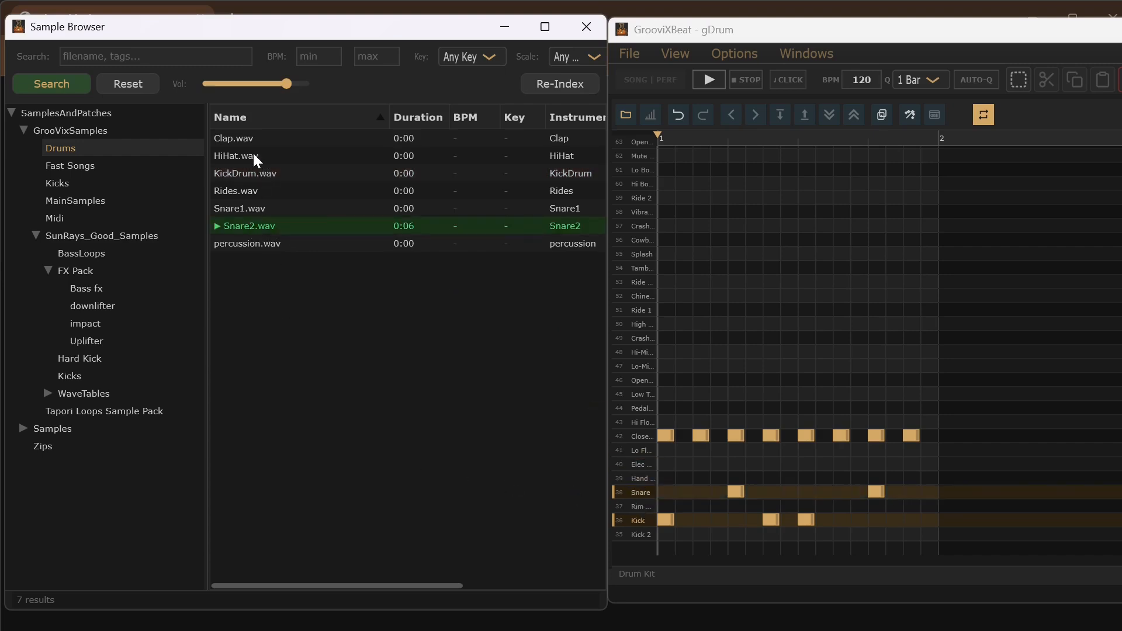
left_click_drag(254, 154, 645, 433)
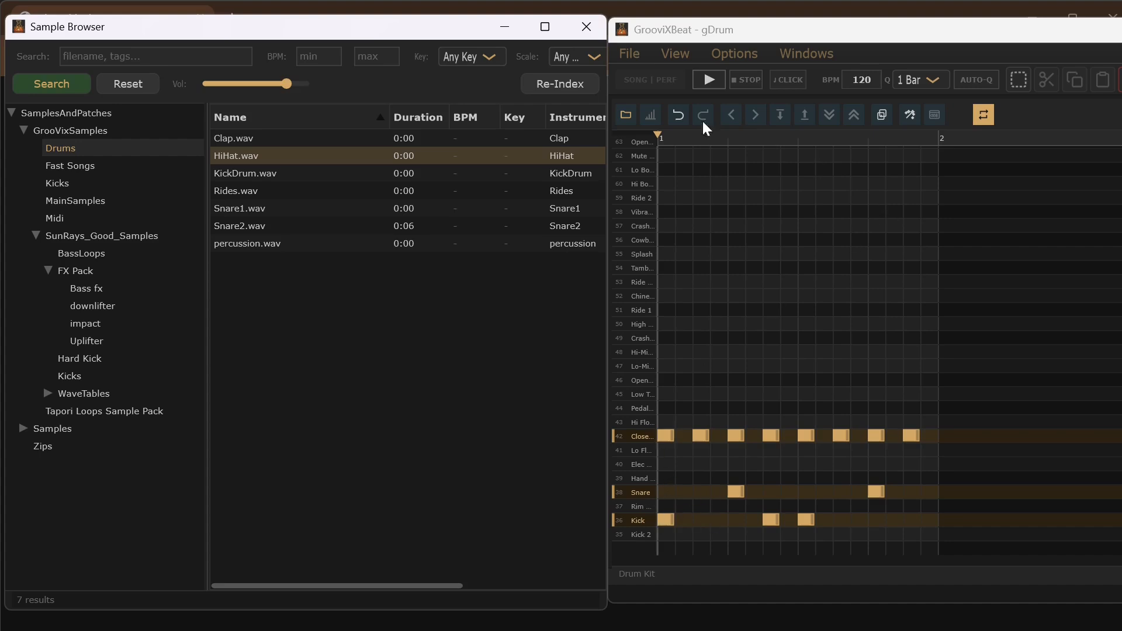
left_click(711, 82)
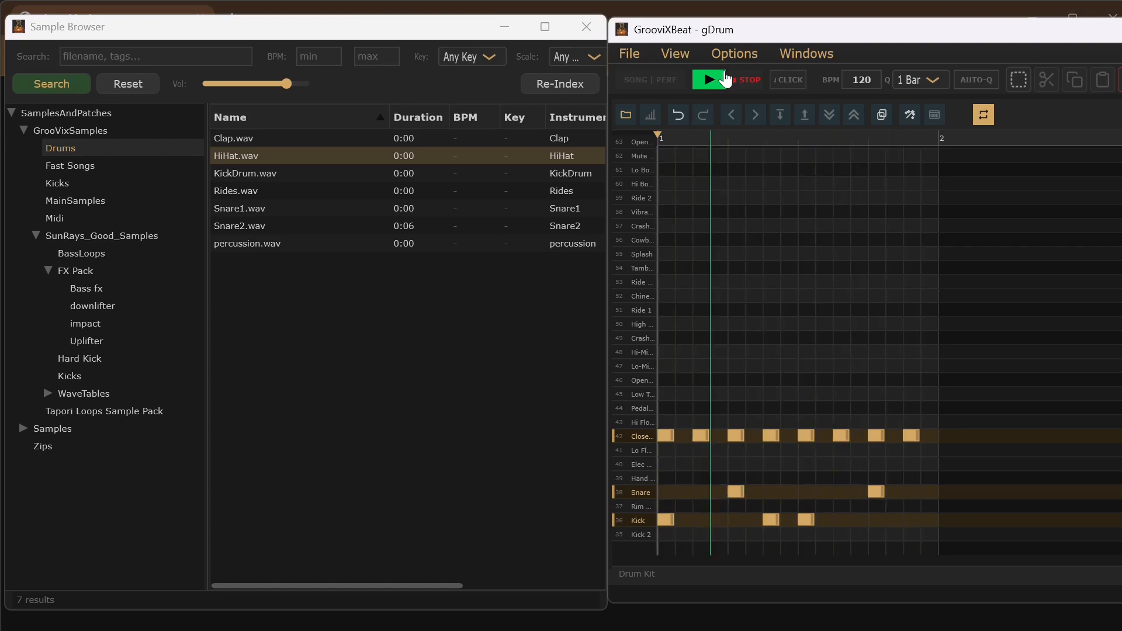
left_click(746, 80)
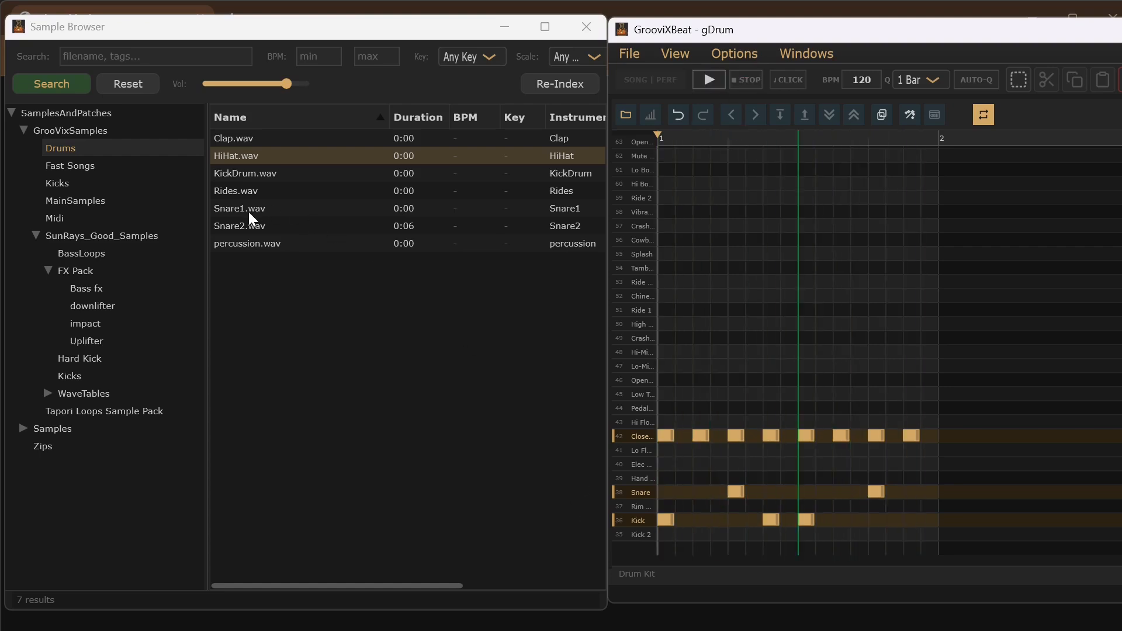
- Replace the Snare row's sample with Snare1.wav and play back the pattern
left_click_drag(249, 213, 633, 491)
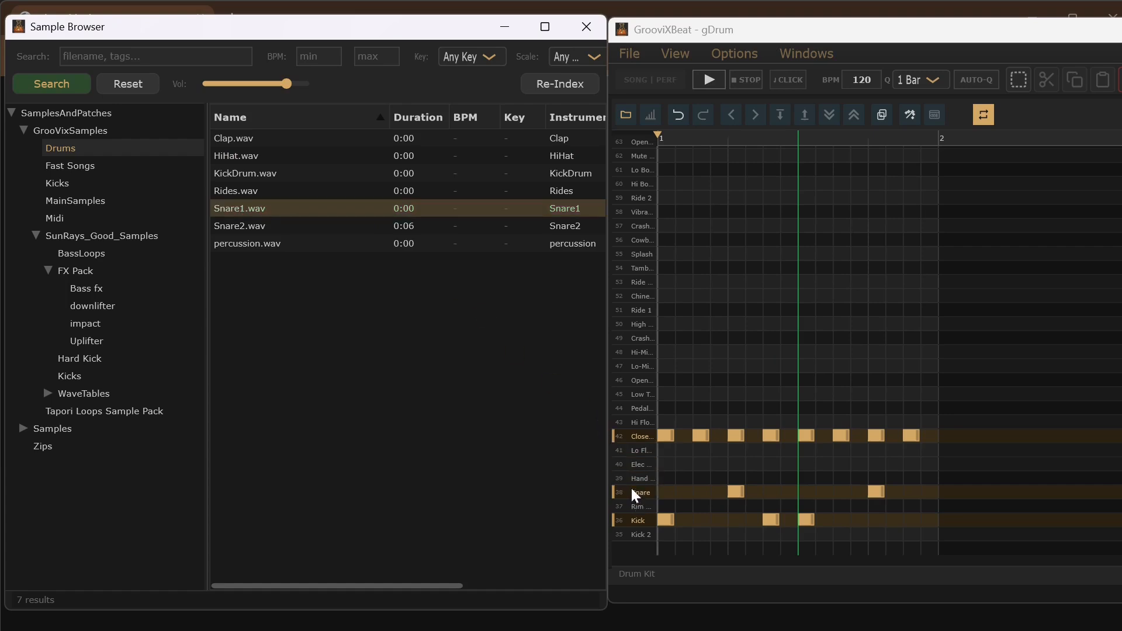
left_click(709, 80)
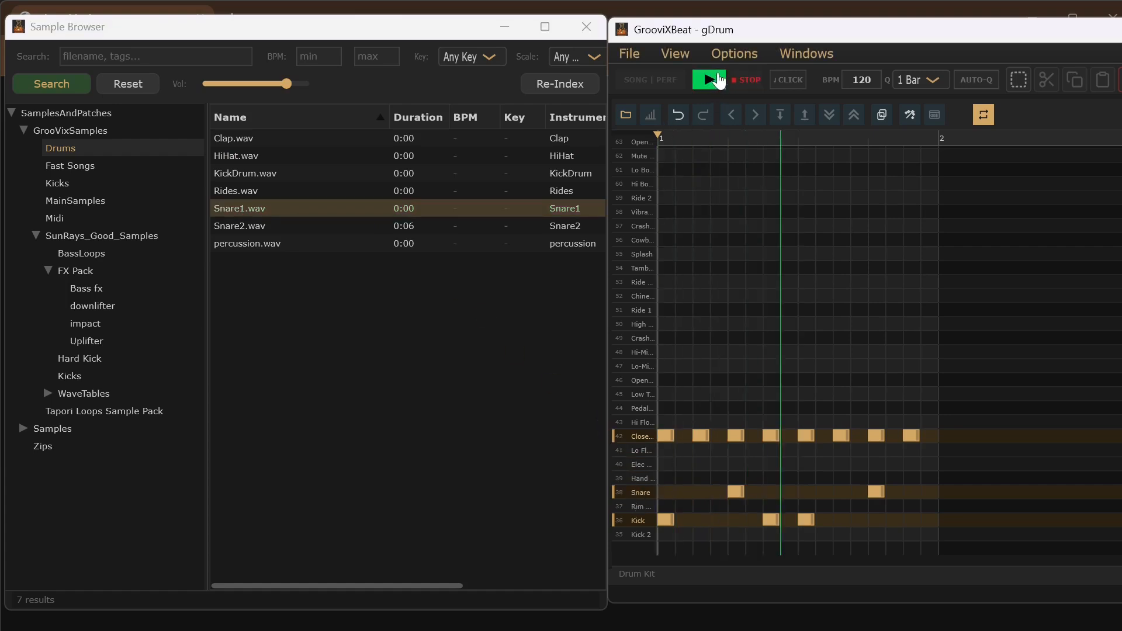
left_click(749, 82)
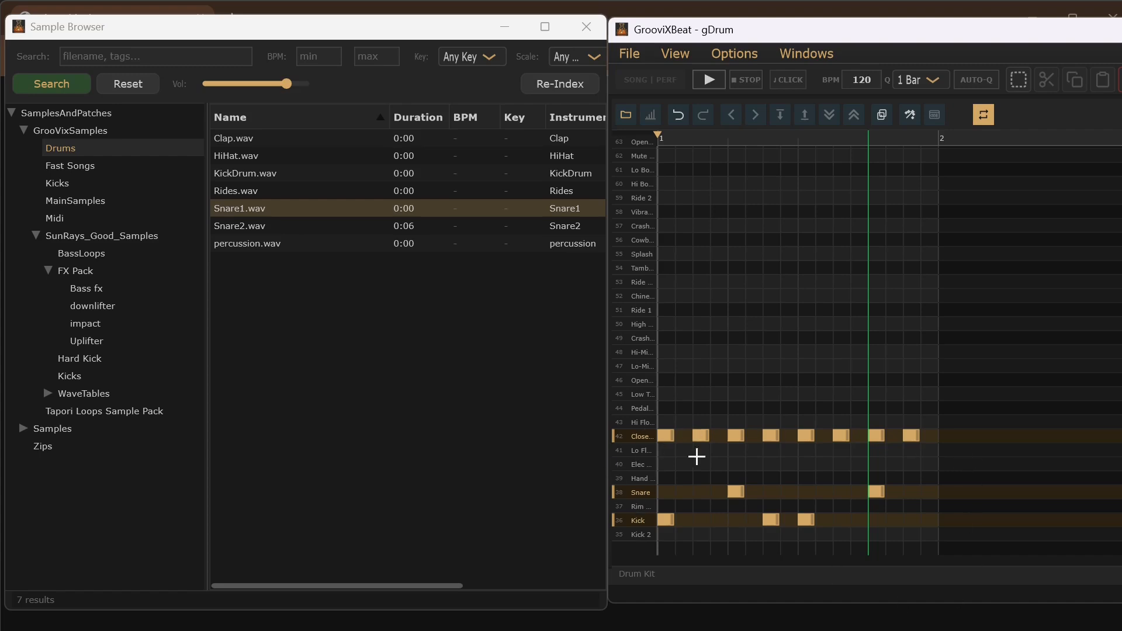
- Leave the drum editor and return to the performance view with the track grid
left_click(597, 379)
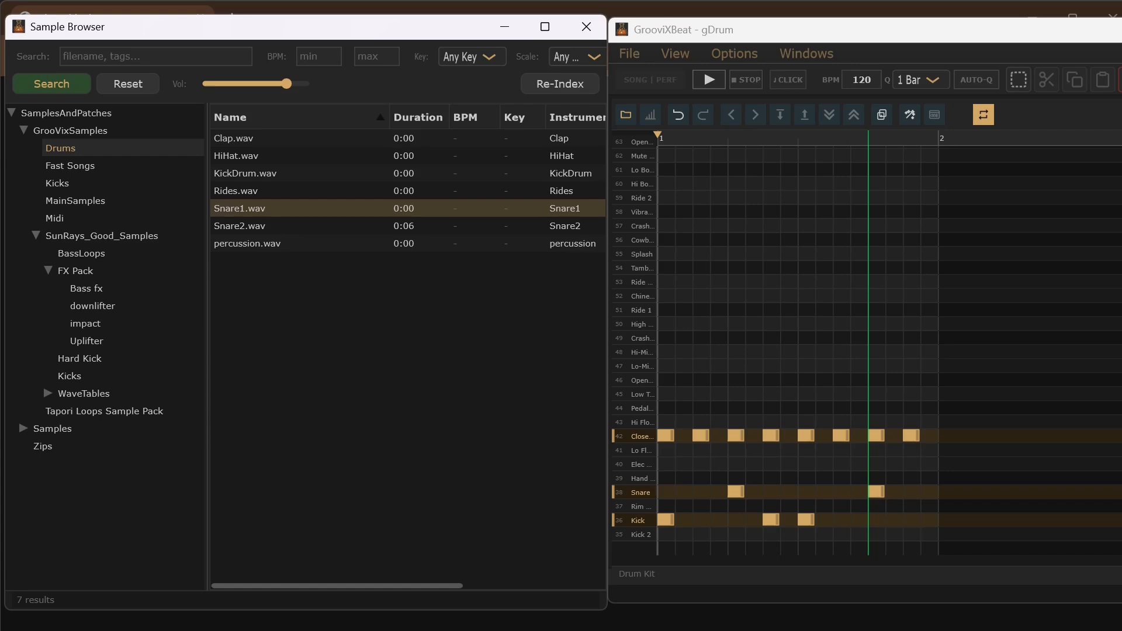
left_click(722, 204)
key("Escape")
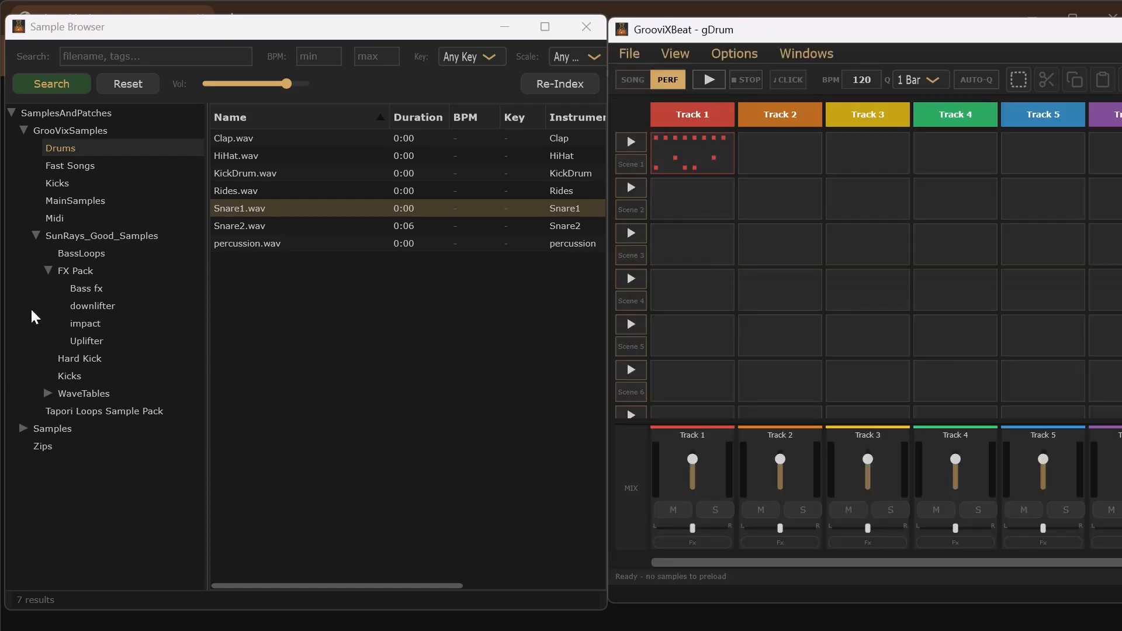
- Browse the sample folders, collapsing SunRays_Good_Samples and expanding Samples down to MercurialTones_Lessons and MelodicTechnoLesson
left_click(48, 393)
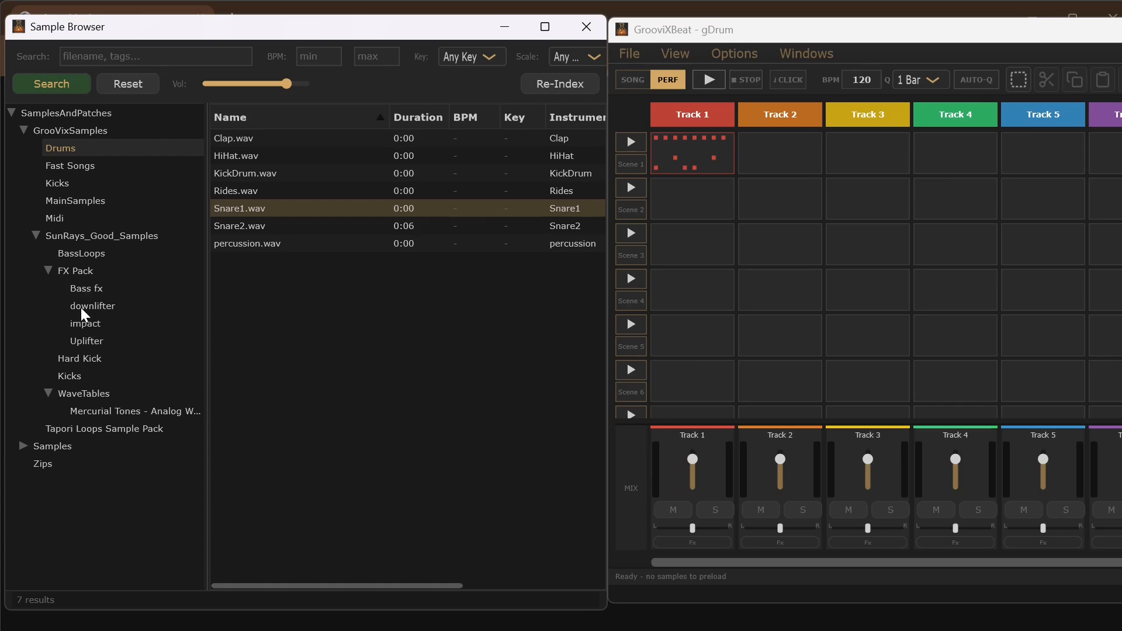
left_click(37, 234)
left_click(24, 271)
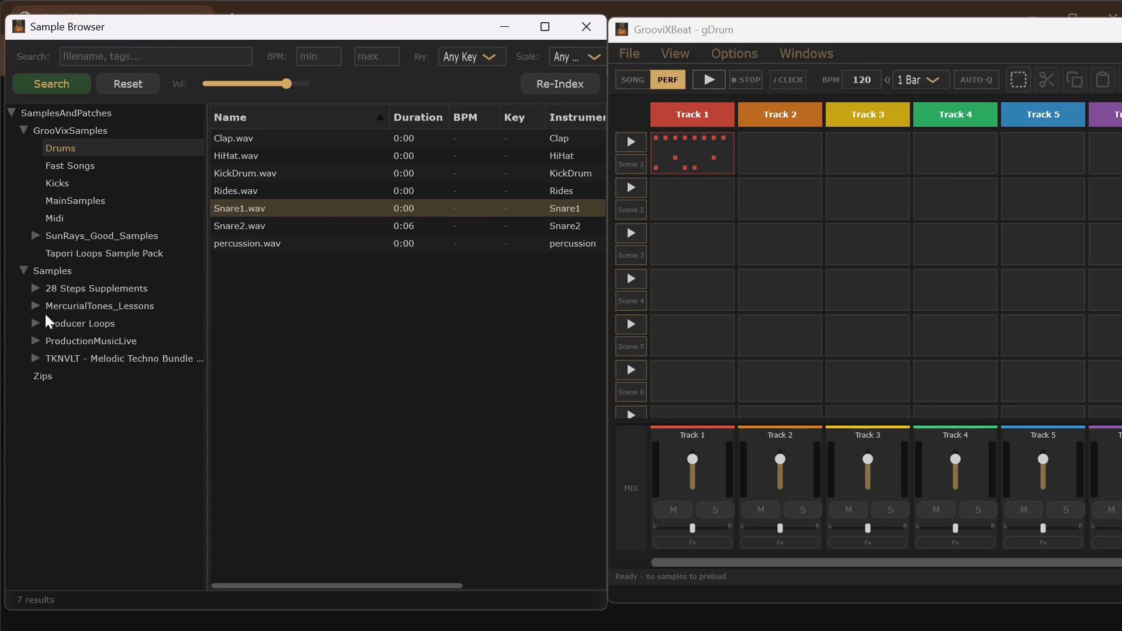
left_click(35, 306)
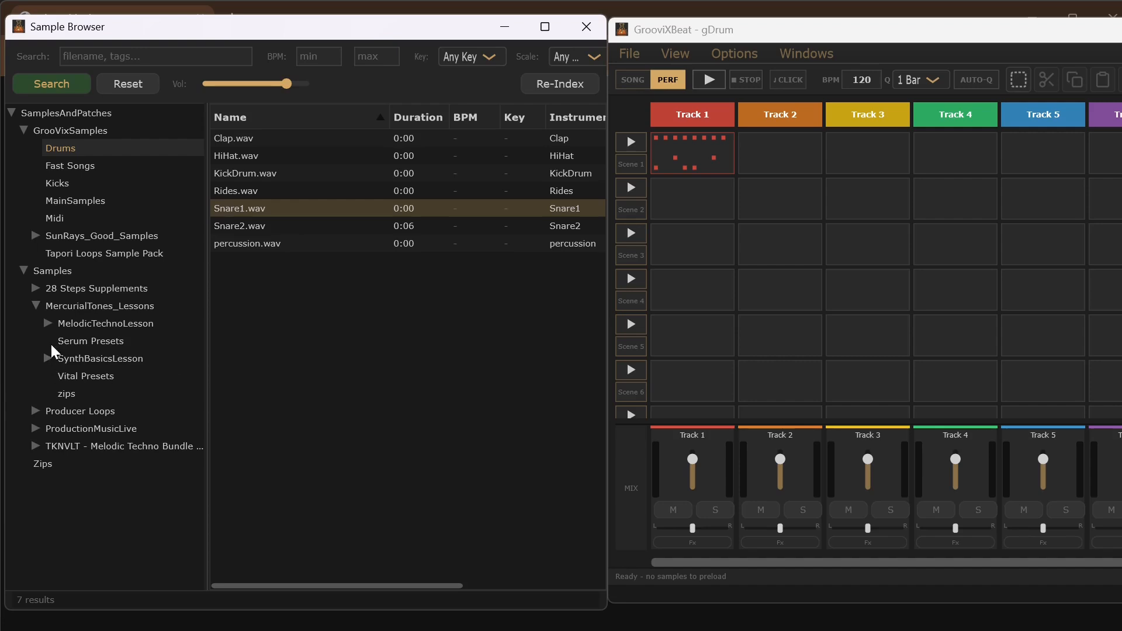
left_click(47, 322)
- Set the project tempo to 128 BPM
left_click(861, 79)
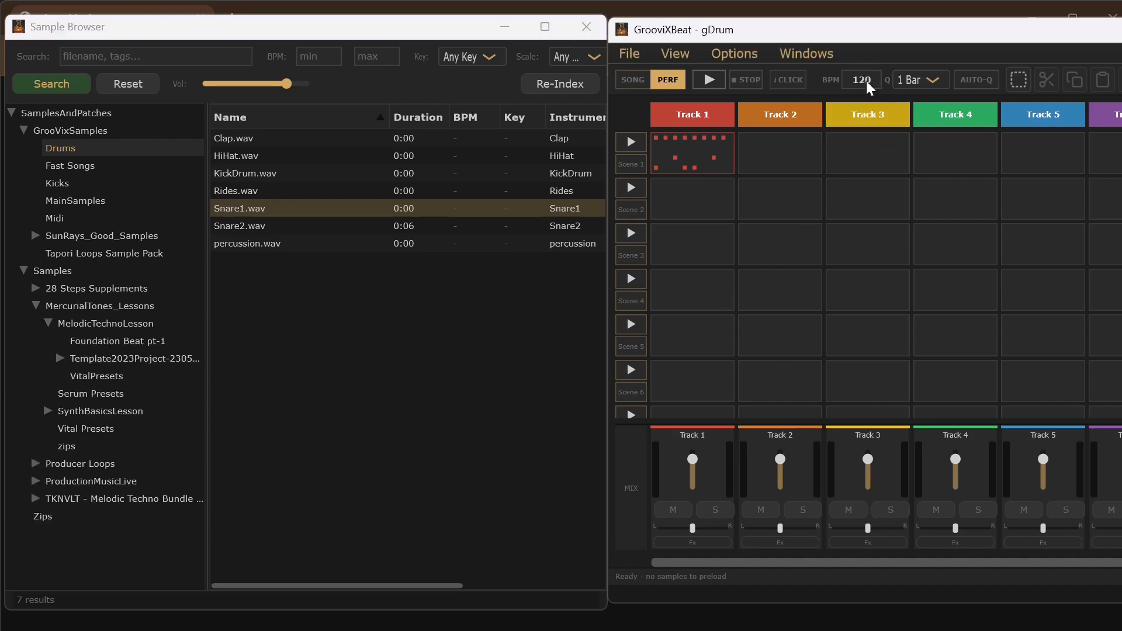
type("128")
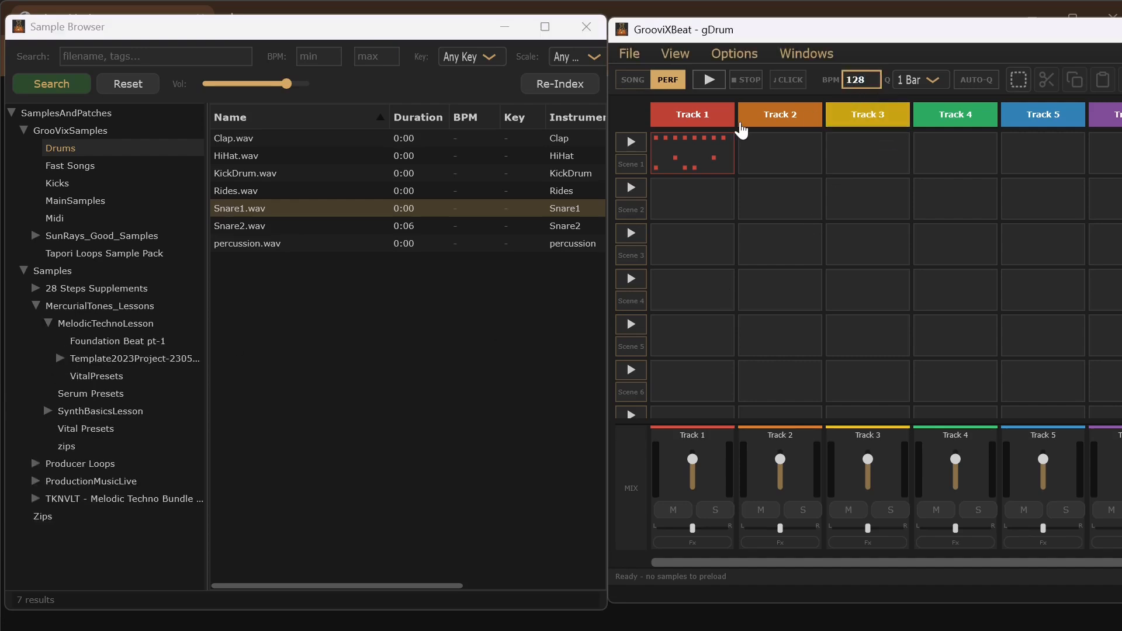
left_click(772, 146)
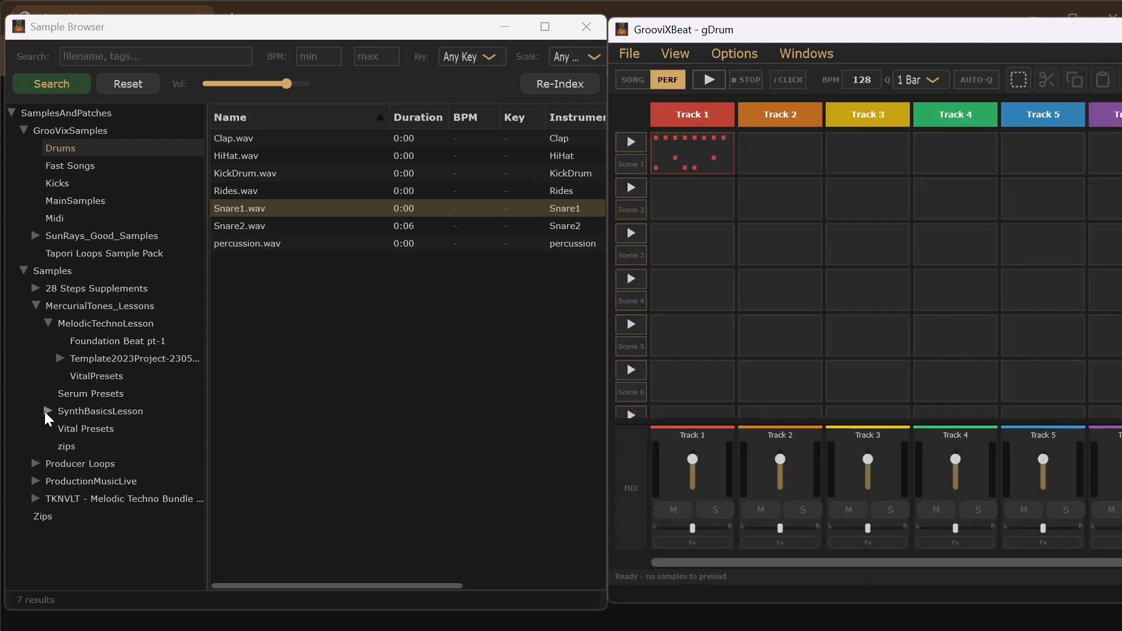
- Open the audio Instrument Loops folder inside Melodic Loops of the Mesmerize sample pack under ProductionMusicLive
left_click(36, 306)
left_click(35, 341)
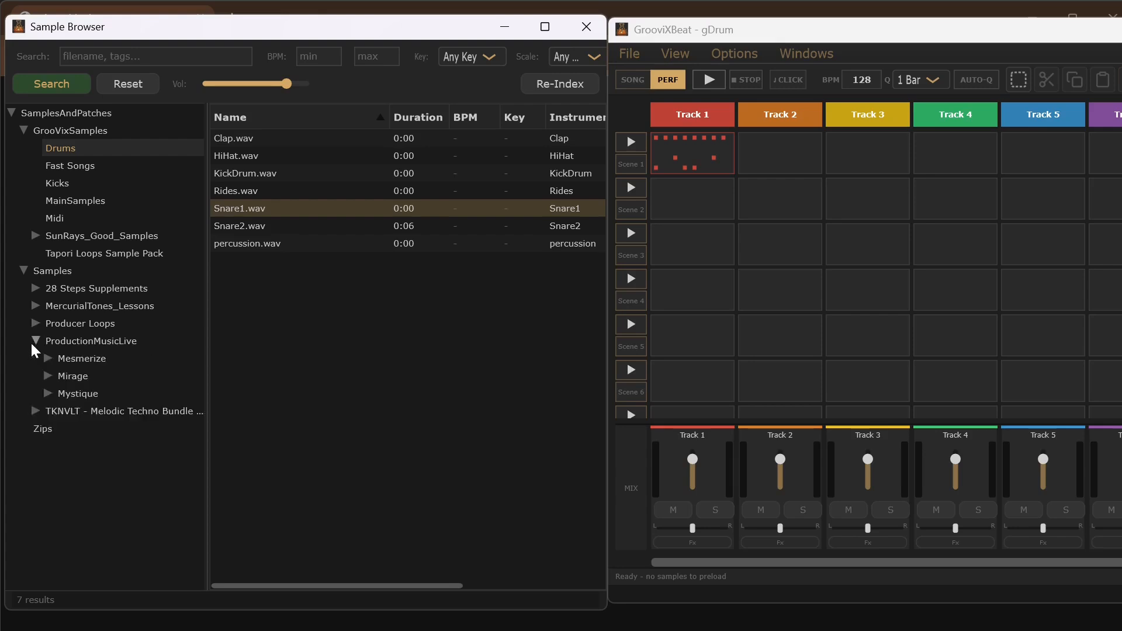
left_click(48, 358)
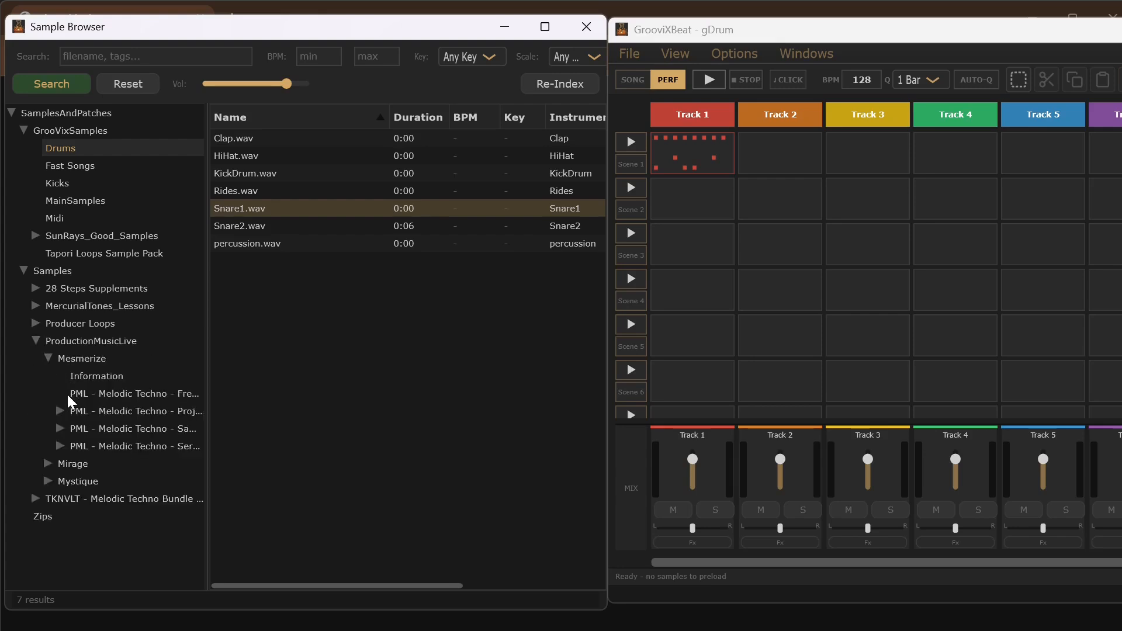
left_click(60, 430)
left_click(72, 446)
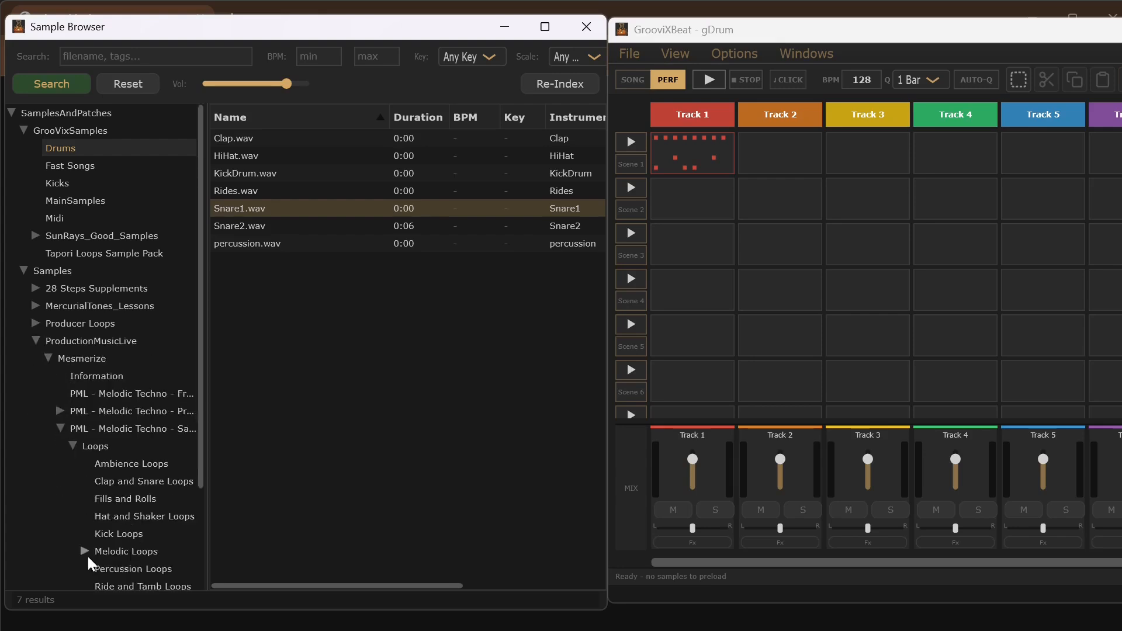
left_click(85, 552)
scroll(140, 551, "down", 3)
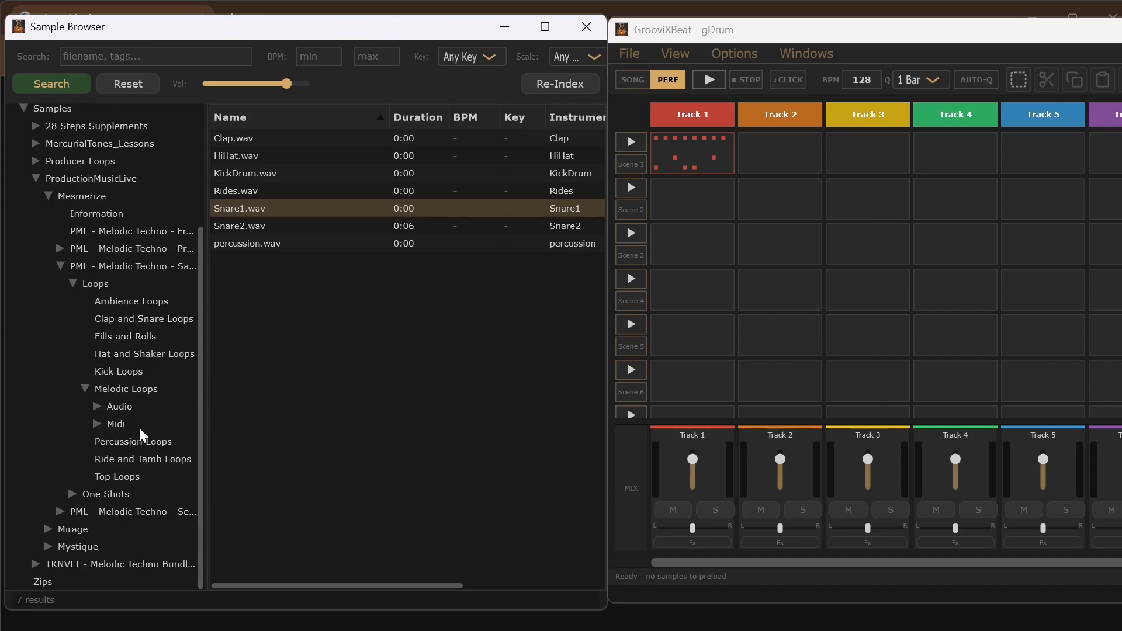
left_click(97, 407)
left_click(145, 442)
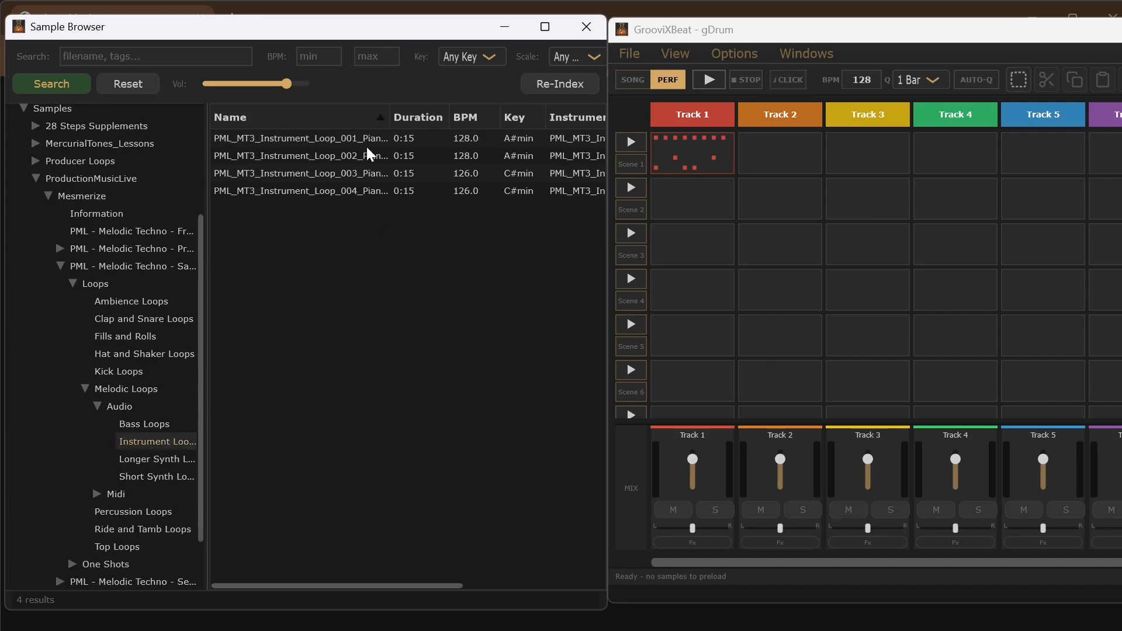
- Place PML_MT3_Instrument_Loop_001 in Track 2's Scene 1 slot and play it together with the Track 1 clip, stopping playback at the end
left_click_drag(367, 145, 751, 167)
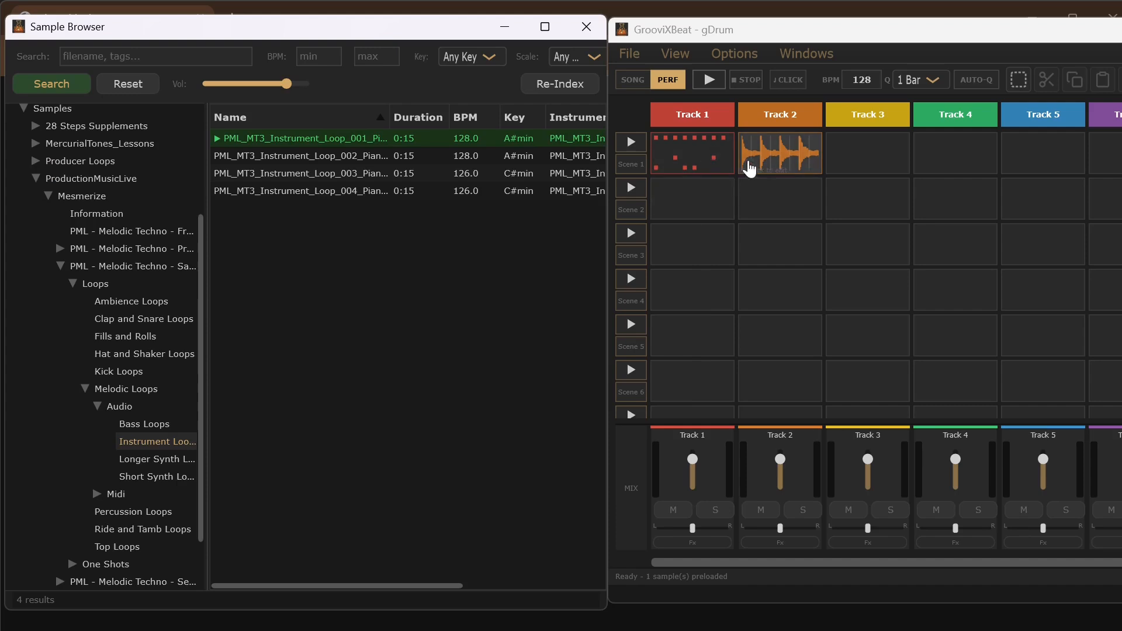
left_click(250, 139)
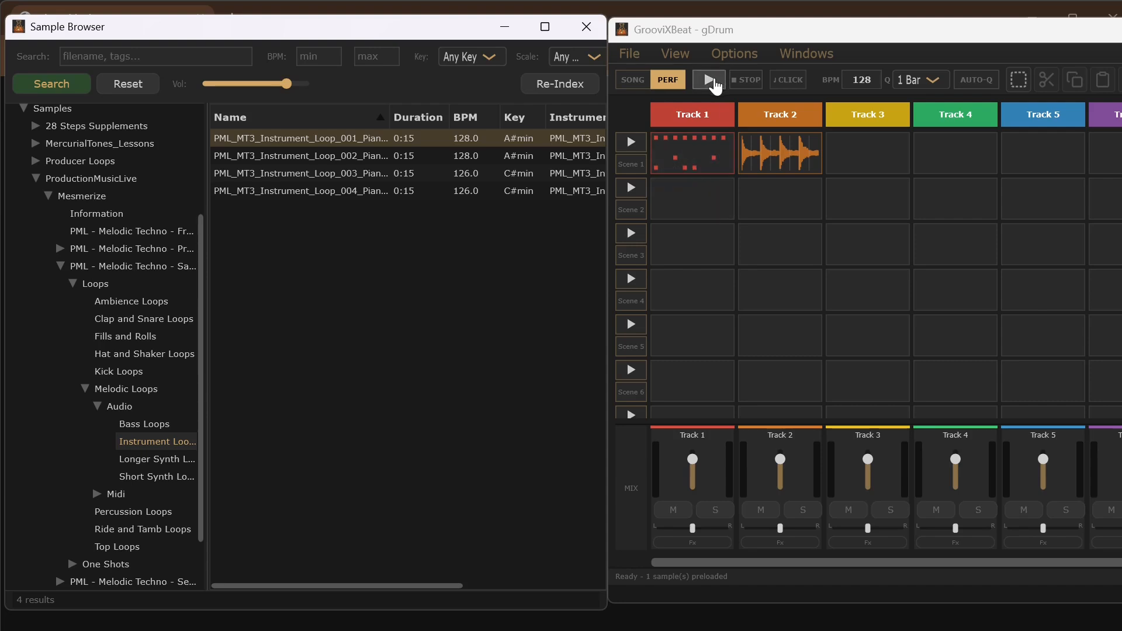
left_click(714, 83)
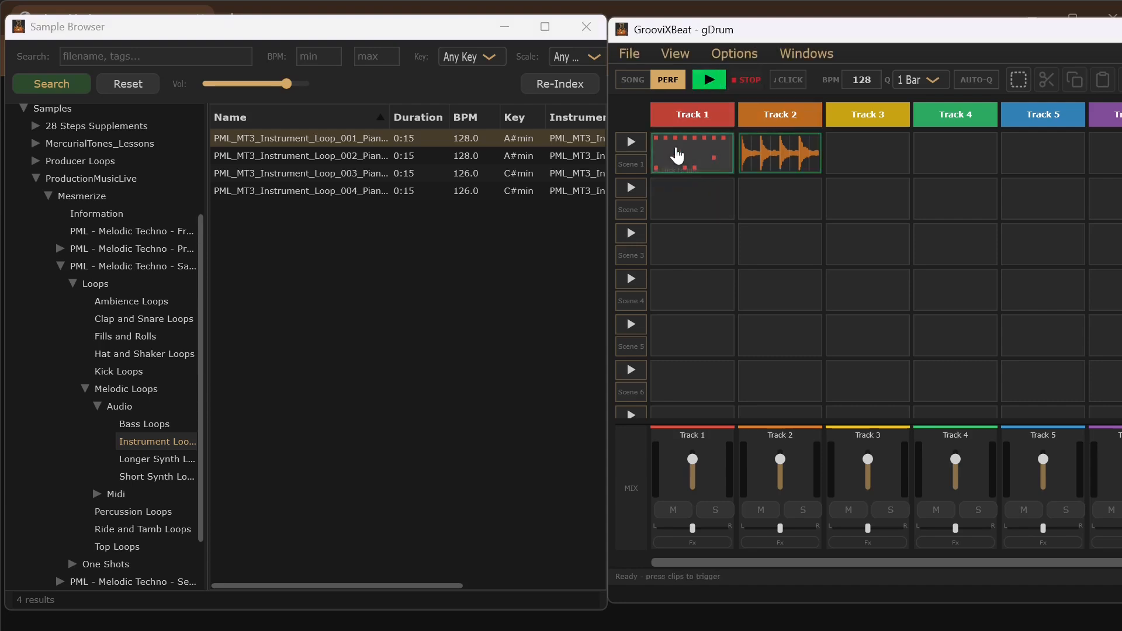
left_click(791, 150)
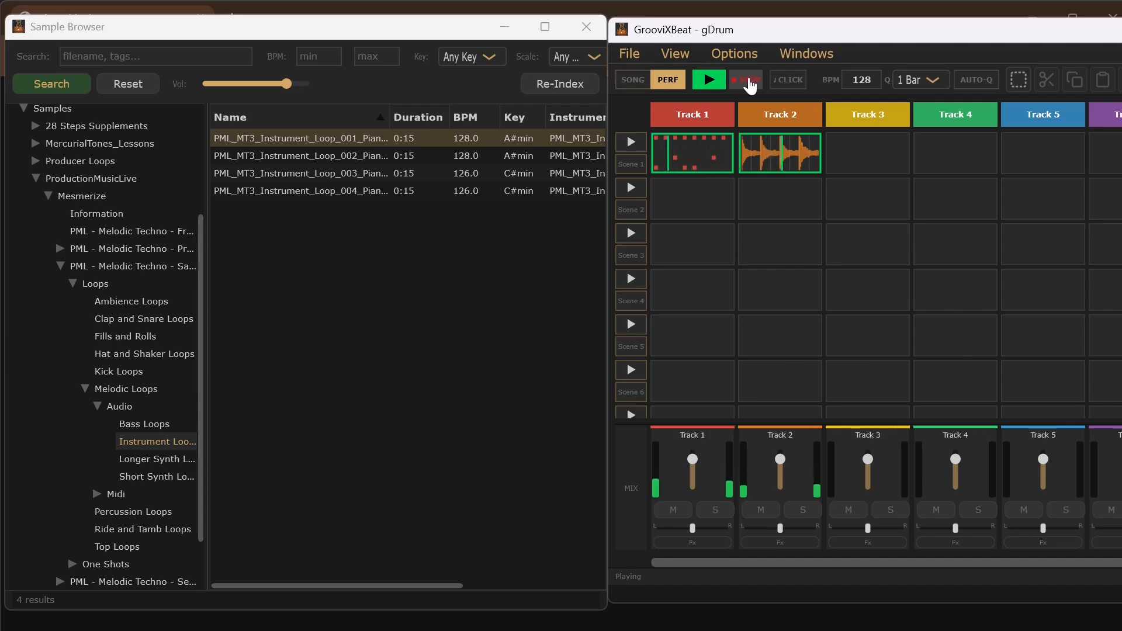
left_click(749, 86)
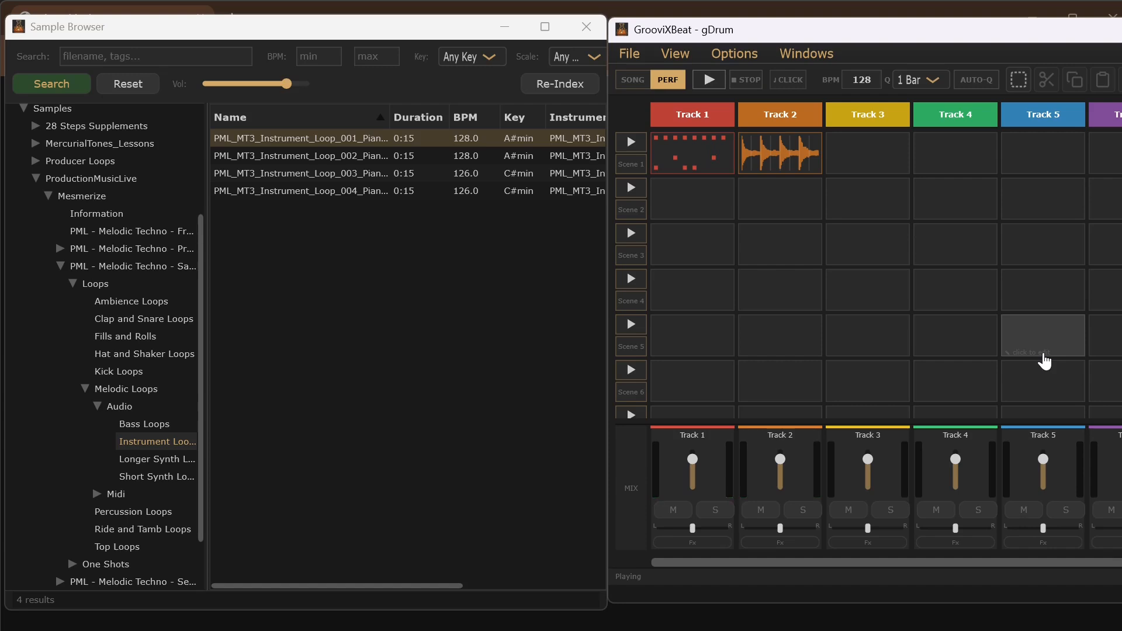
- Change Track 3 to a Melody (MIDI) track with Serum 2 as its VST instrument and save the track properties
left_click(871, 120)
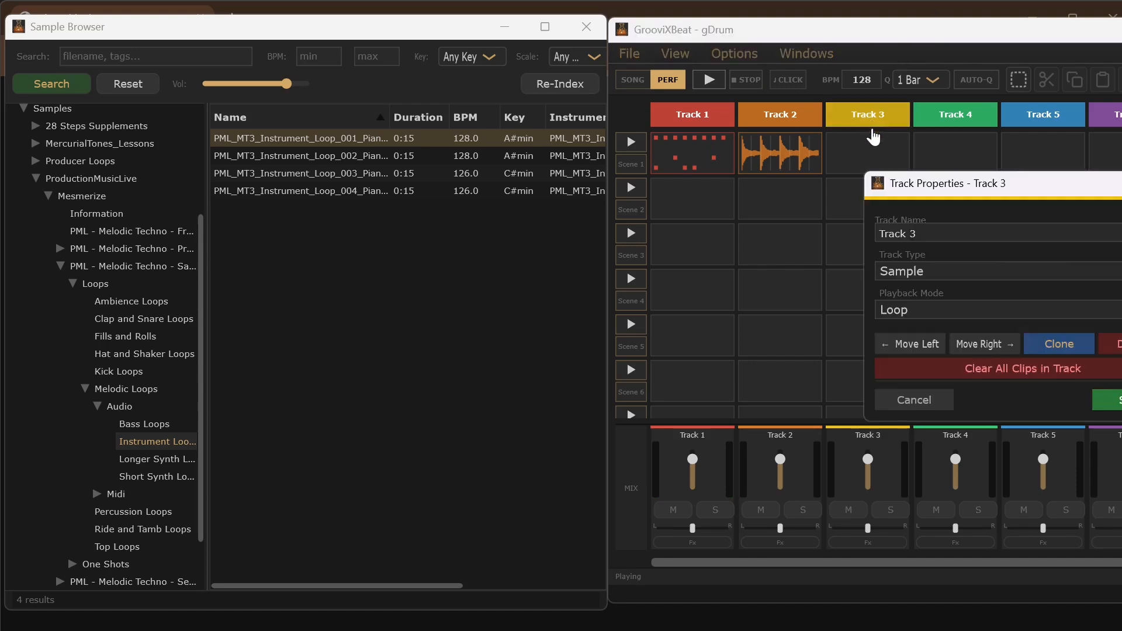
left_click(902, 279)
left_click(964, 287)
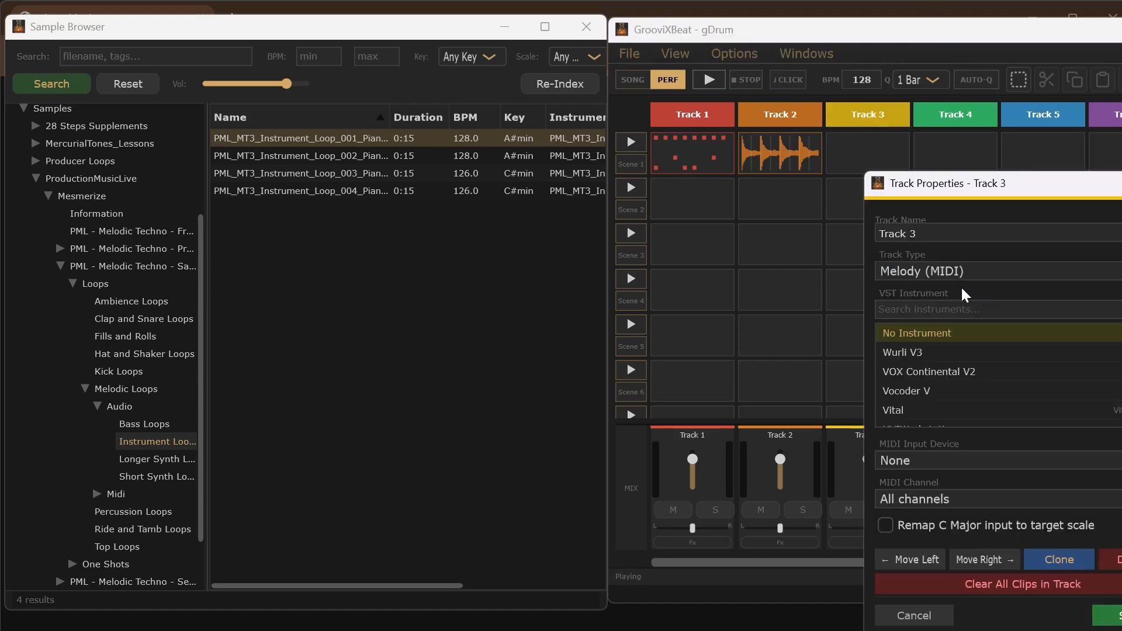
scroll(969, 368, "down", 5)
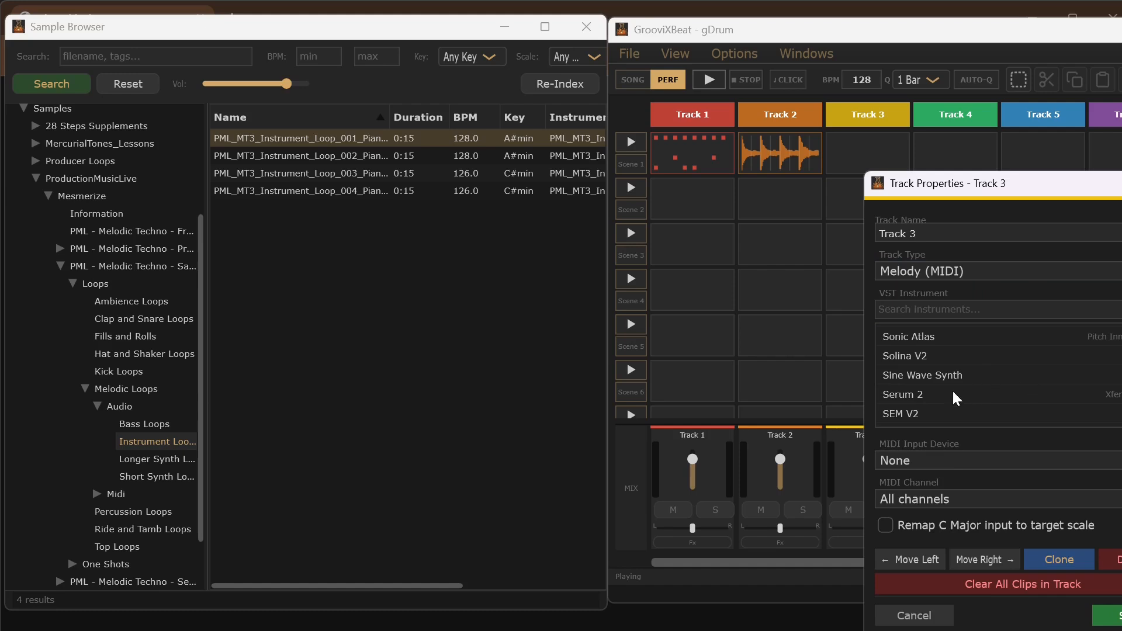
left_click(930, 396)
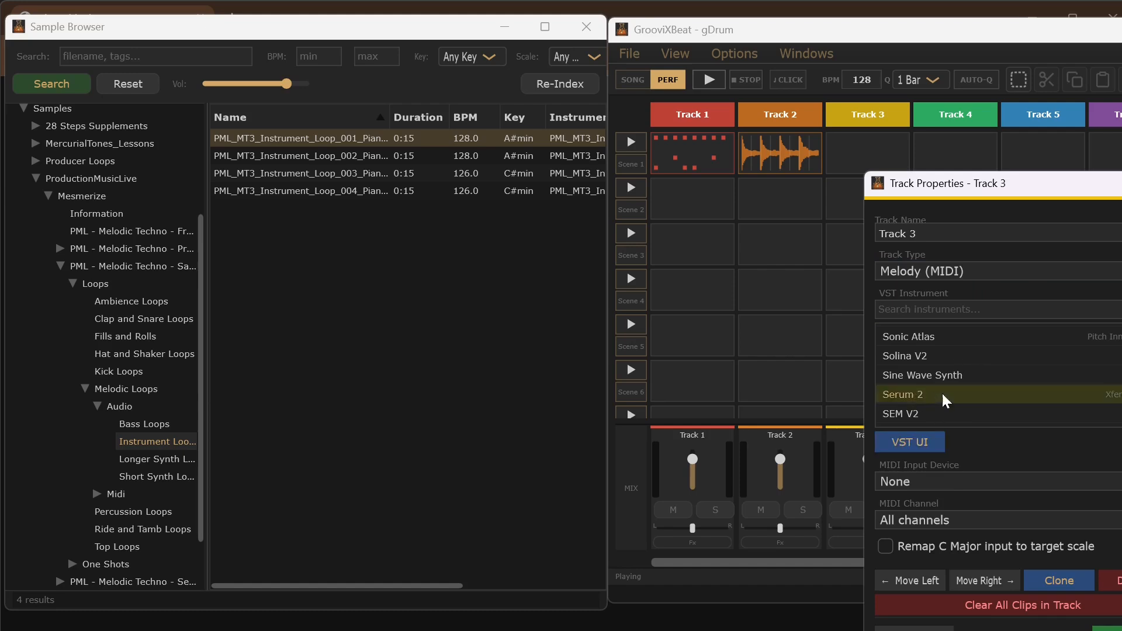
left_click(1106, 628)
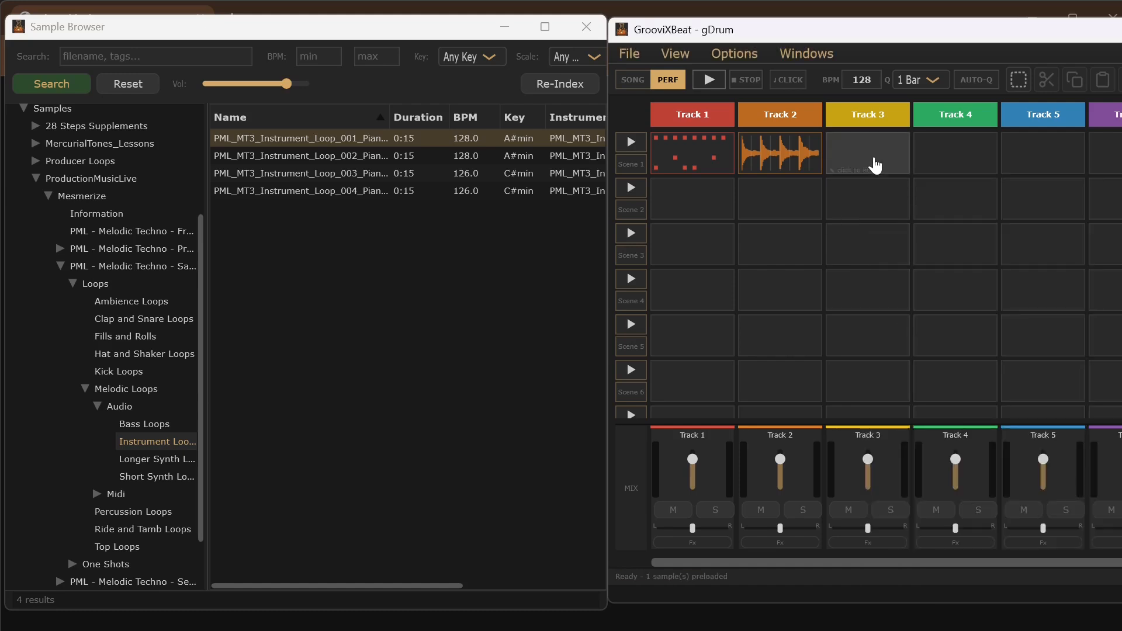
- Generate a Galloping Bass line in Root + Fifth style, key C, octave 2, in Track 3's Scene 1 clip
double_click(874, 164)
left_click(909, 114)
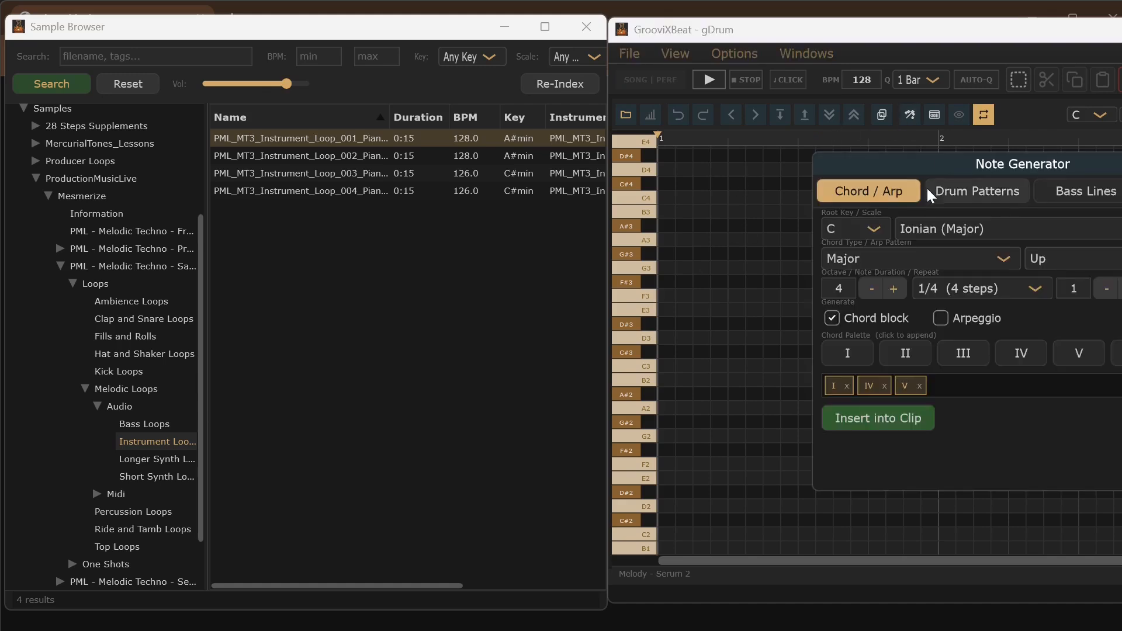
left_click(1075, 199)
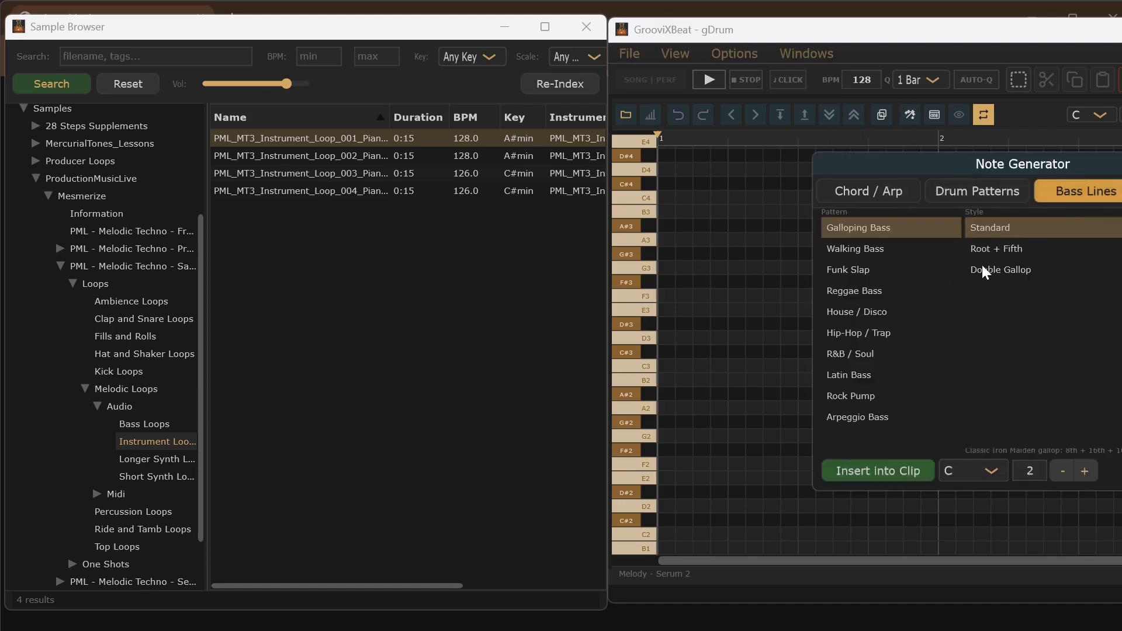
left_click(998, 250)
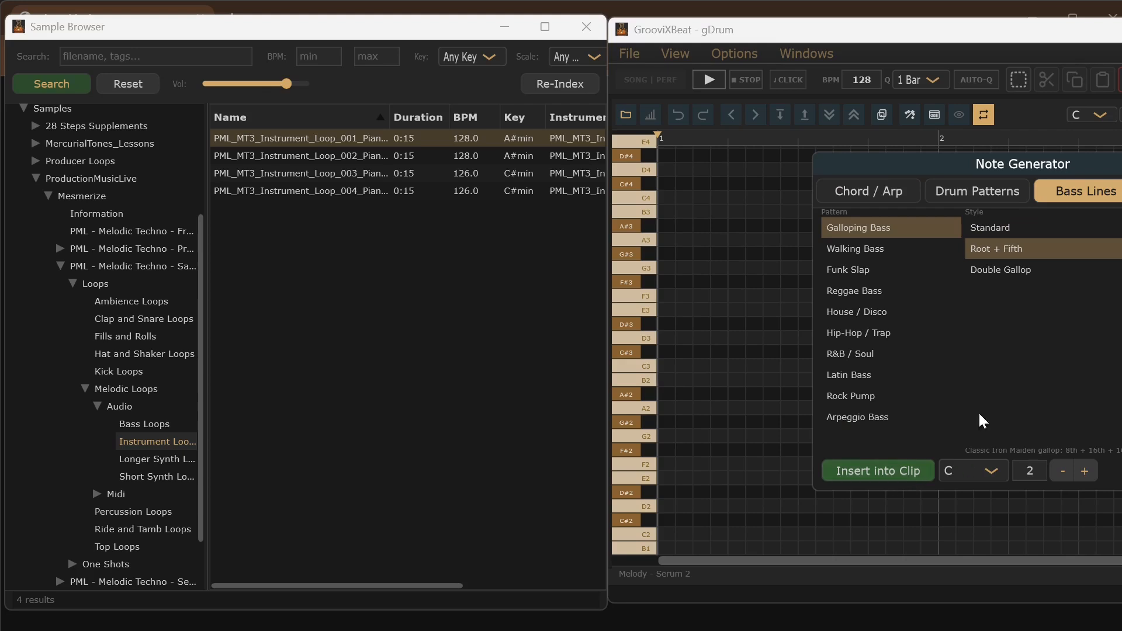
left_click(905, 470)
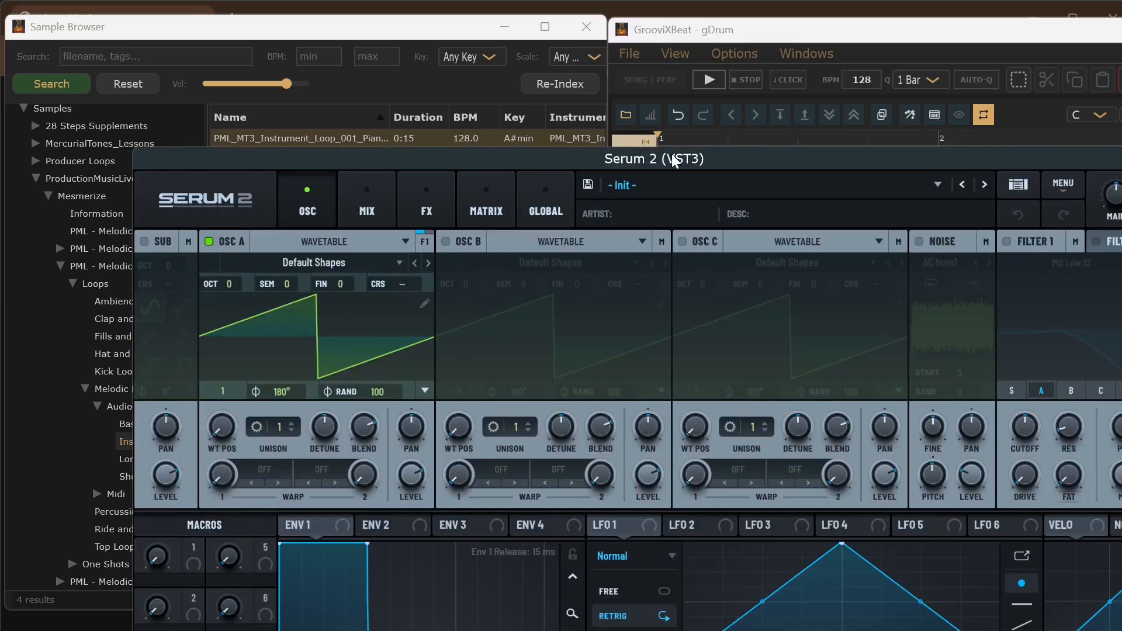
- Load the factory modulated bass preset MDL - Khahaha Bass in Serum 2
left_click_drag(673, 161, 635, 77)
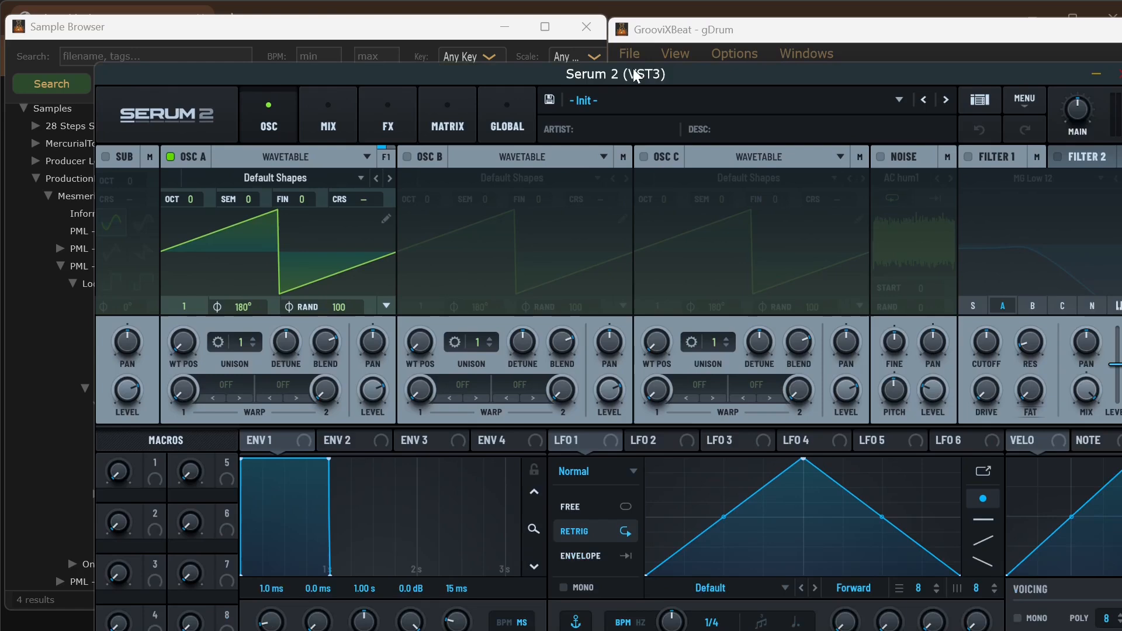
left_click(660, 105)
mouse_move(657, 125)
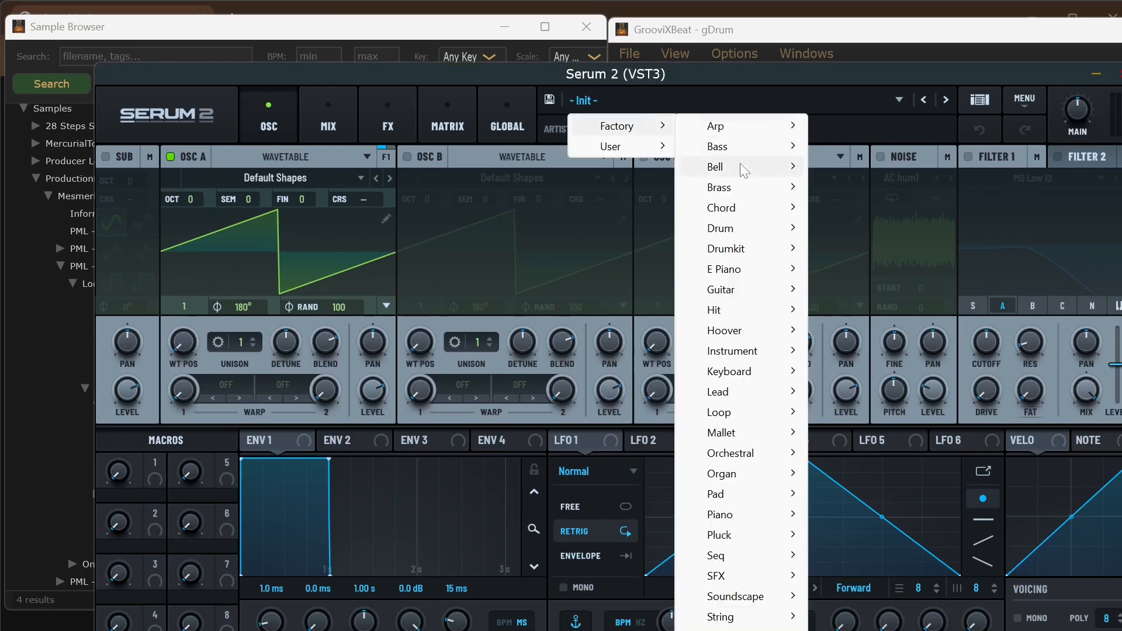
mouse_move(787, 153)
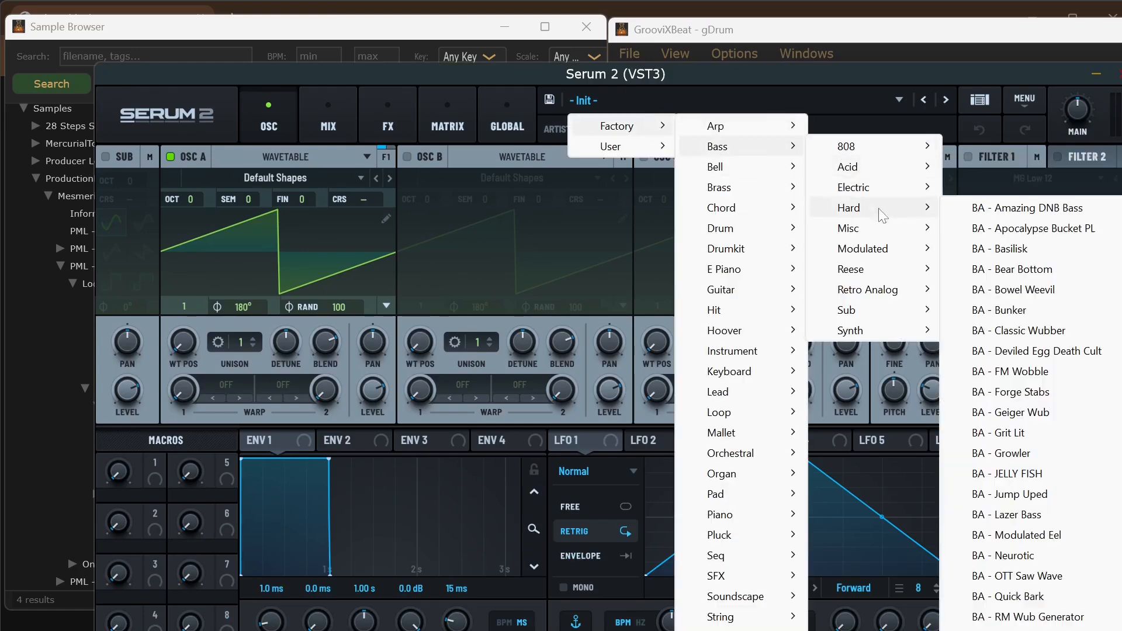
mouse_move(882, 248)
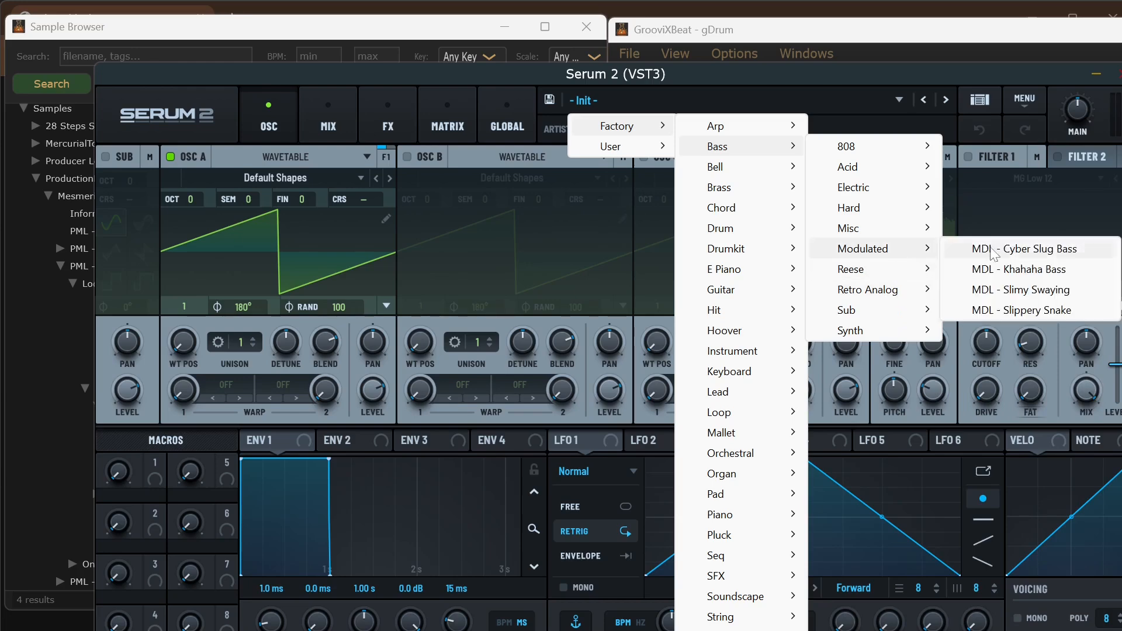
left_click(1072, 274)
- Play the bass clip while advancing the Serum 2 preset to BA - Analog Classics 2, then stop and return to the performance view
left_click(1064, 30)
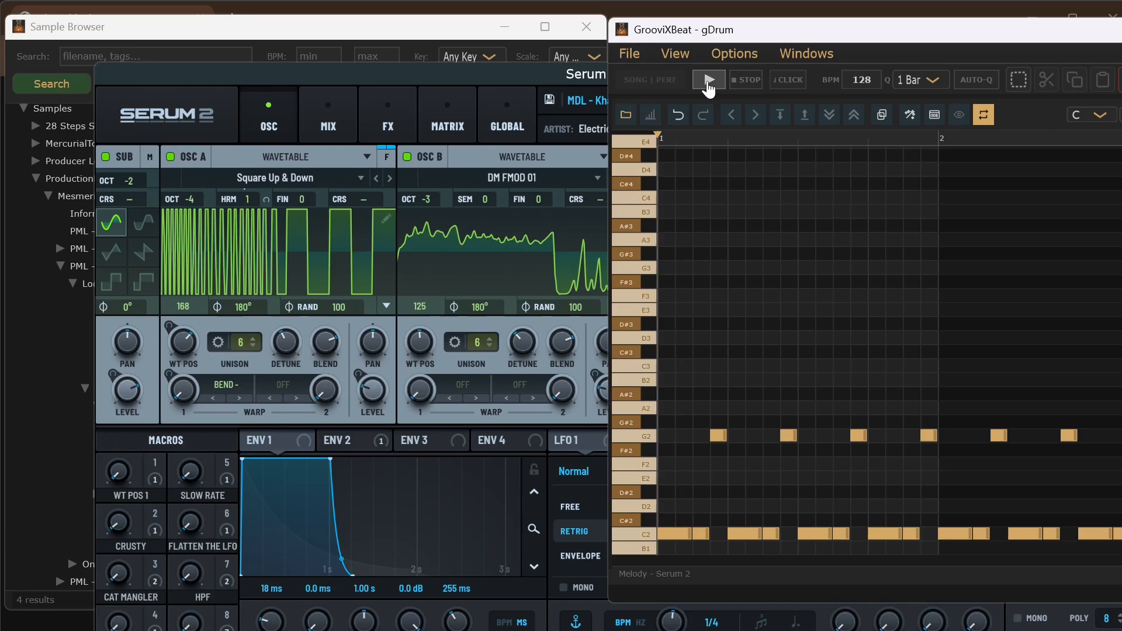
left_click(708, 83)
left_click(499, 76)
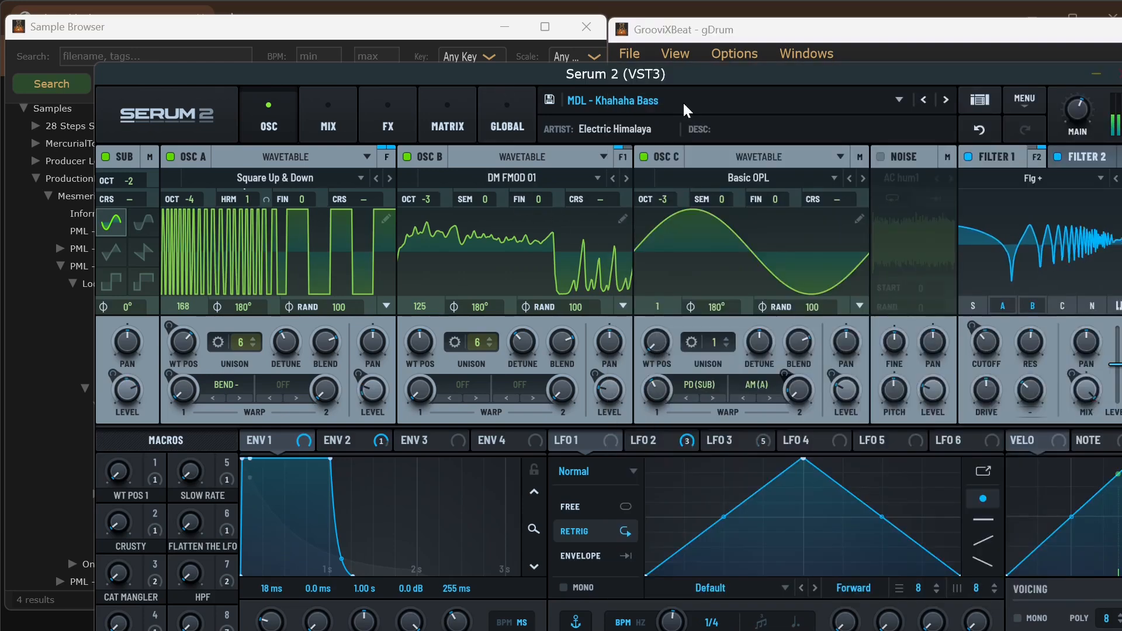
left_click(945, 100)
left_click(945, 101)
left_click(944, 100)
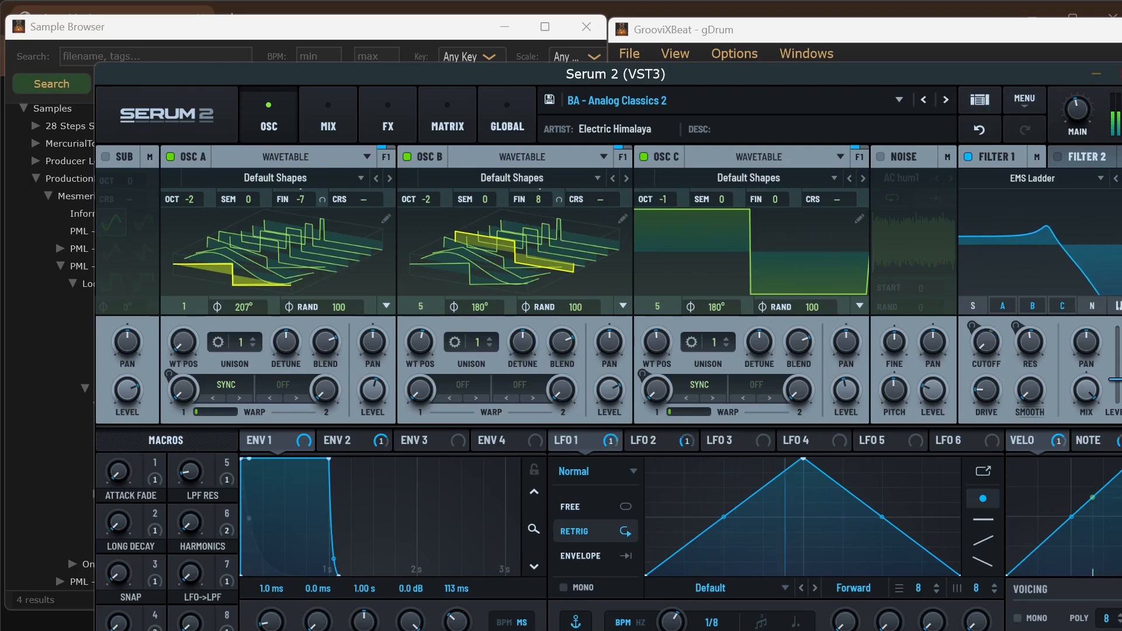
left_click(1120, 74)
left_click(751, 83)
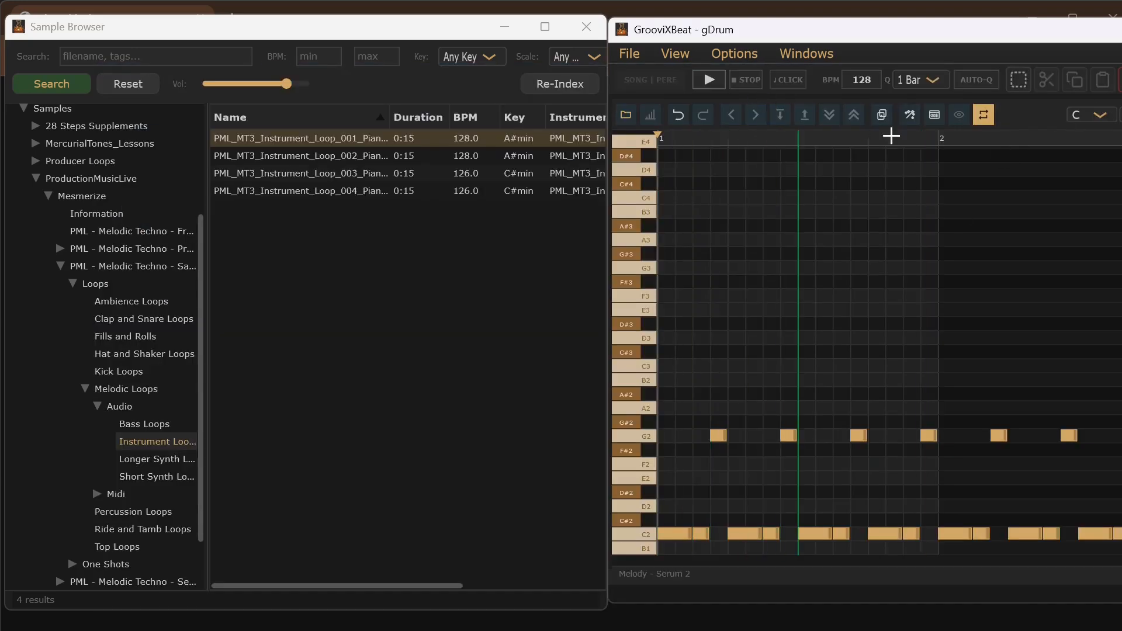
key("Escape")
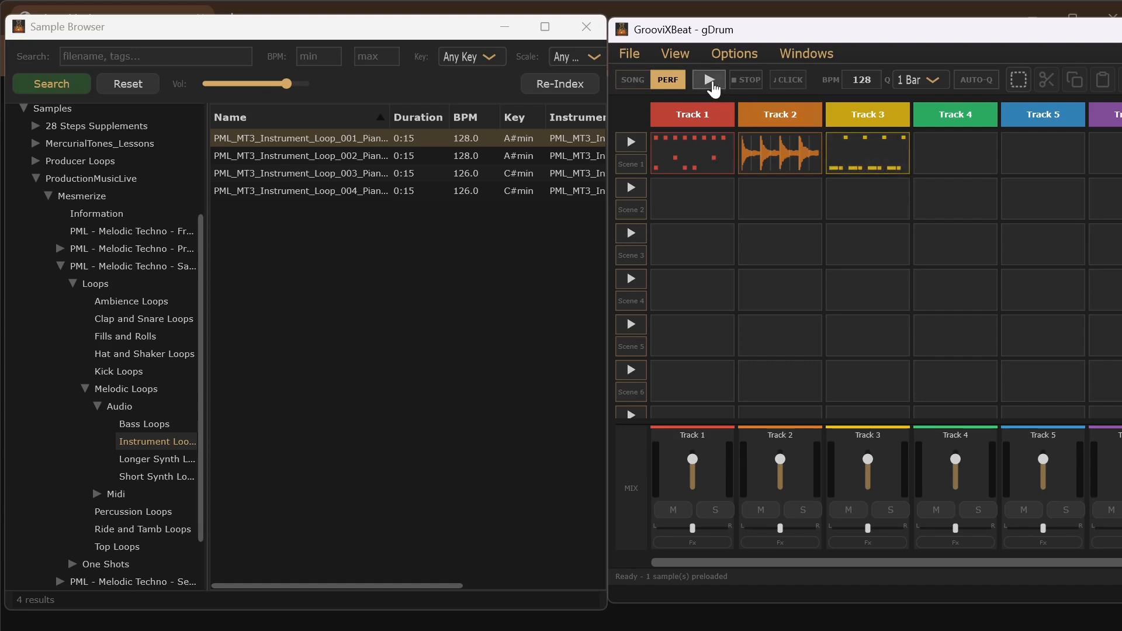
- Play the Scene 1 clips of Tracks 1, 2 and 3 together by triggering each one, then stop playback
left_click(710, 80)
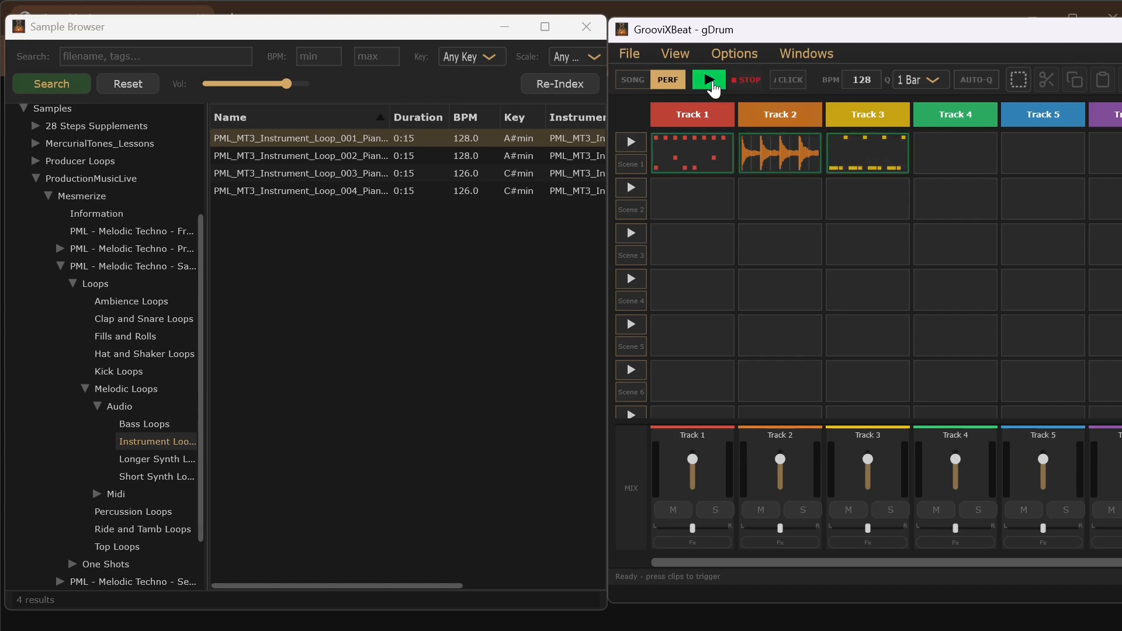
left_click(674, 160)
left_click(769, 162)
left_click(860, 161)
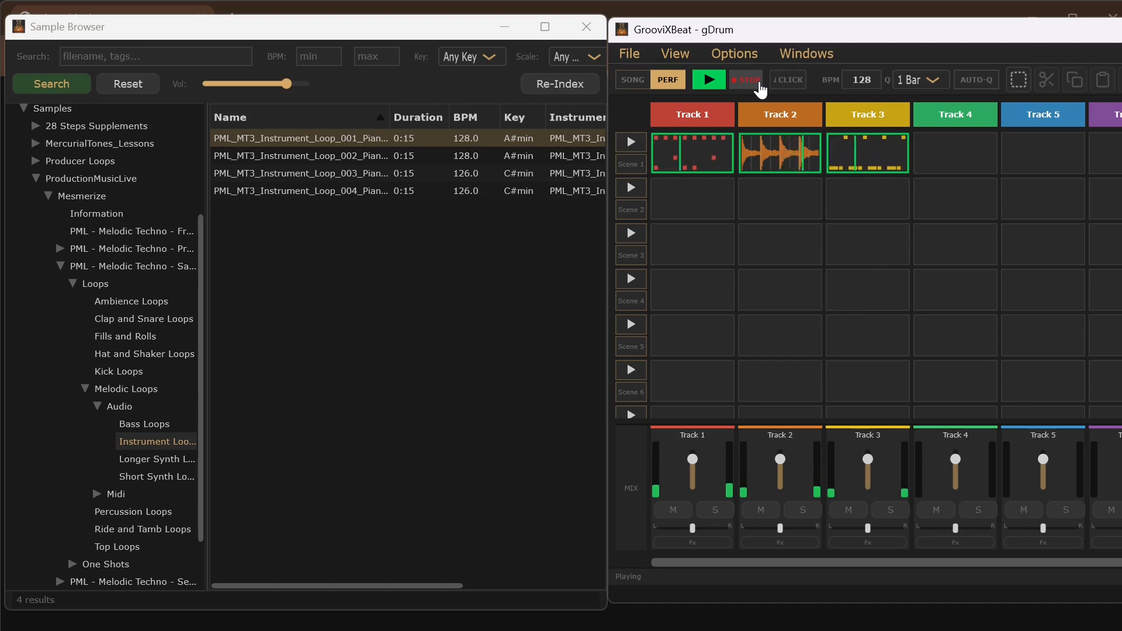
left_click(757, 84)
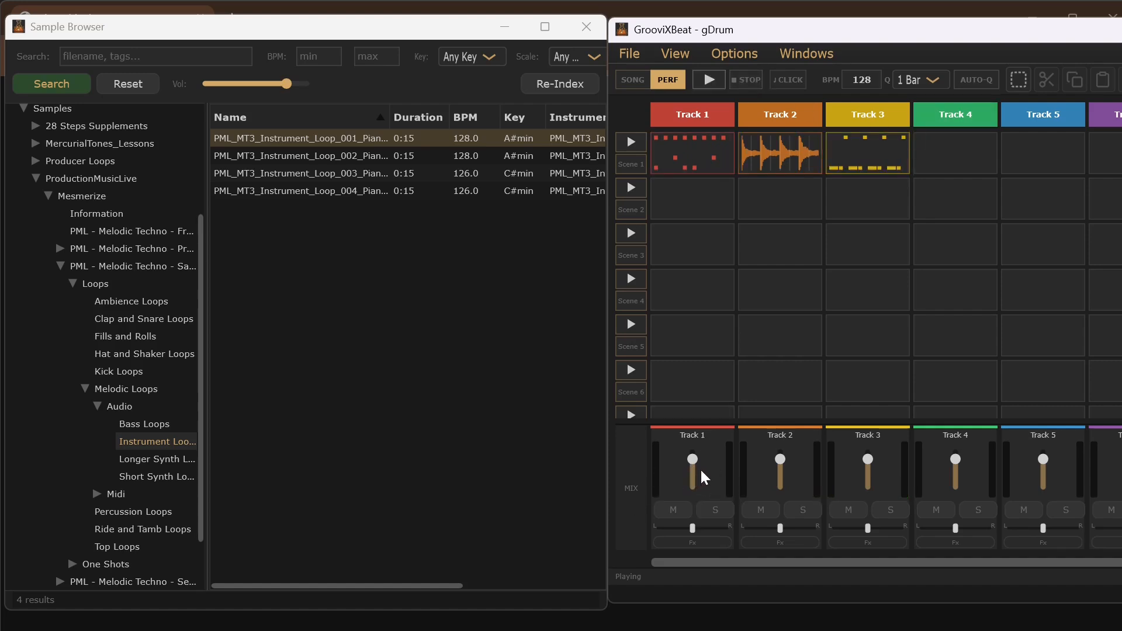
- Launch all of Scene 1 and lower the volume faders of Tracks 1, 2 and 3, reducing Track 1 the most
left_click(709, 80)
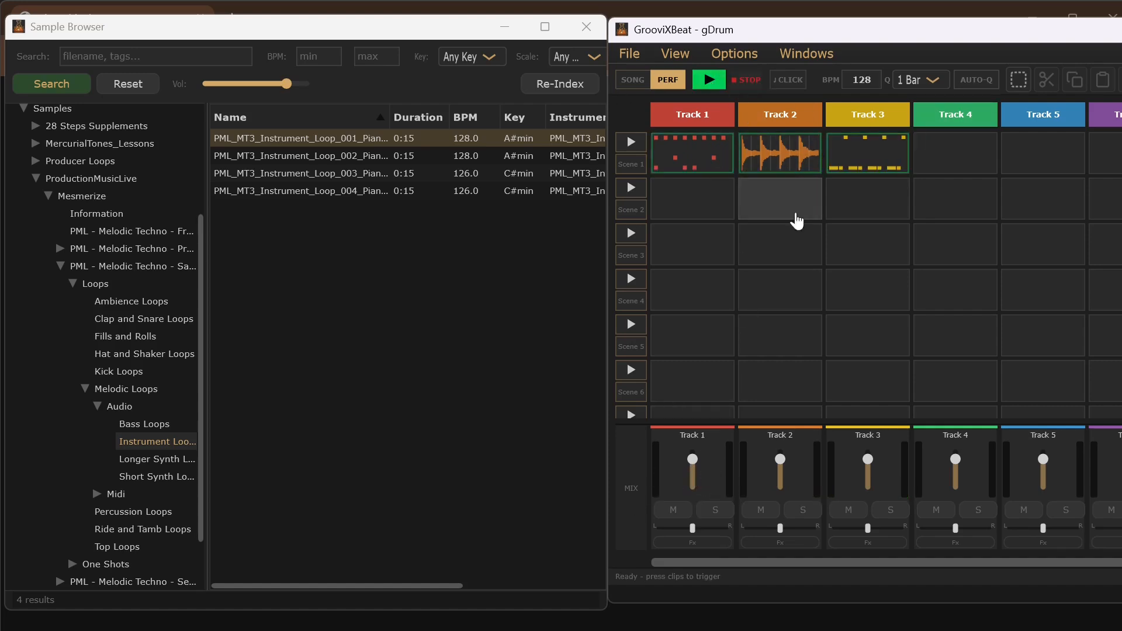
left_click(631, 146)
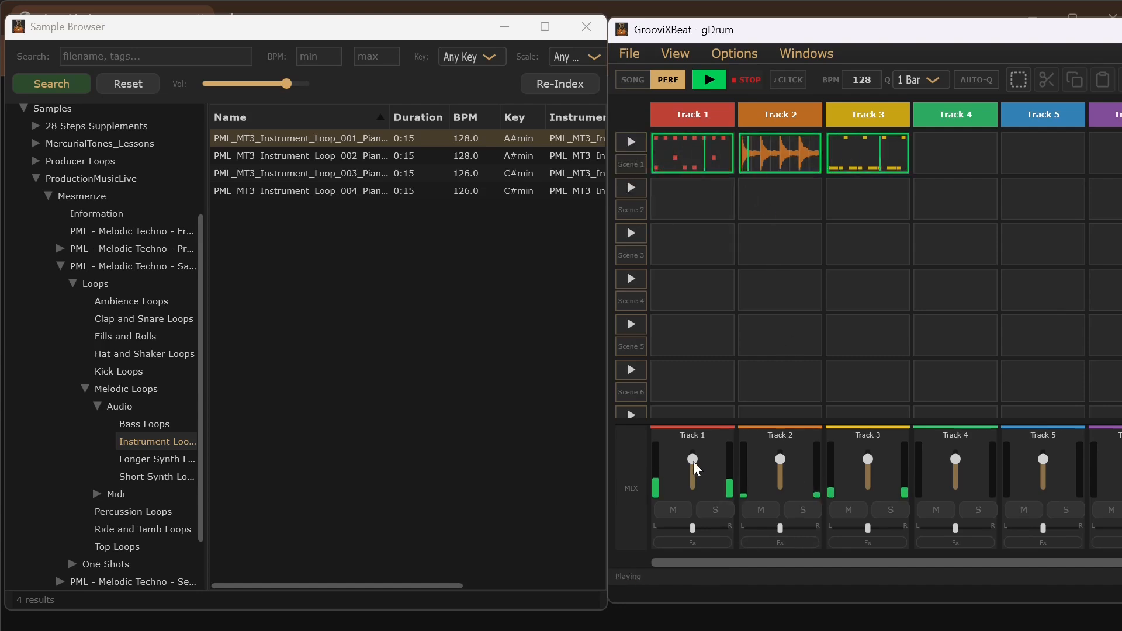
left_click_drag(693, 461, 693, 476)
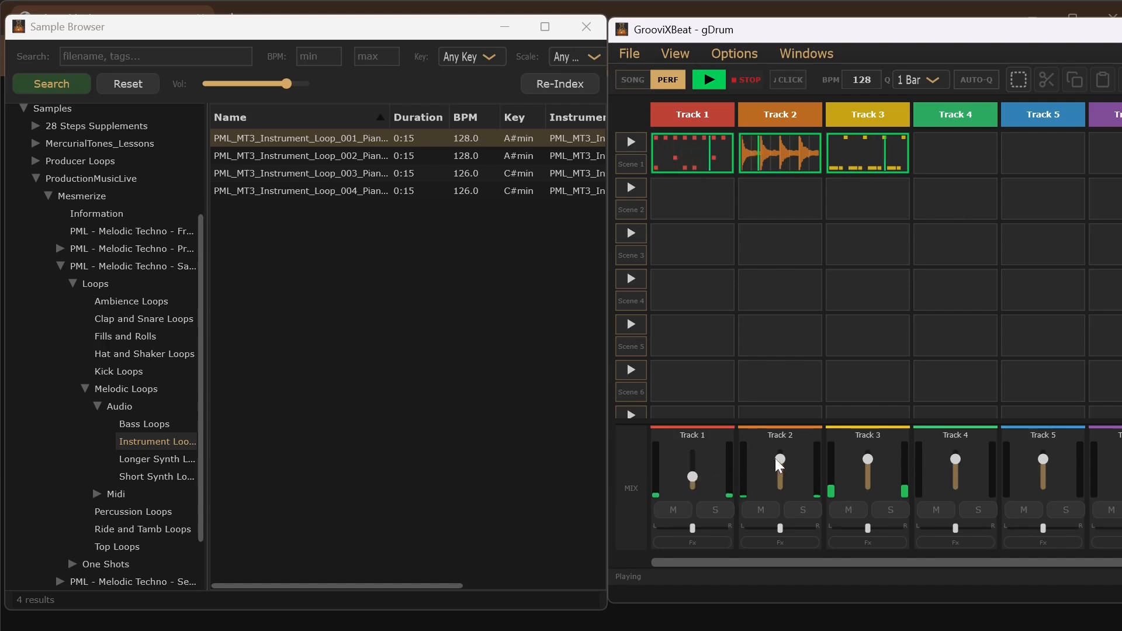
left_click_drag(779, 479, 779, 471)
left_click_drag(869, 460, 871, 467)
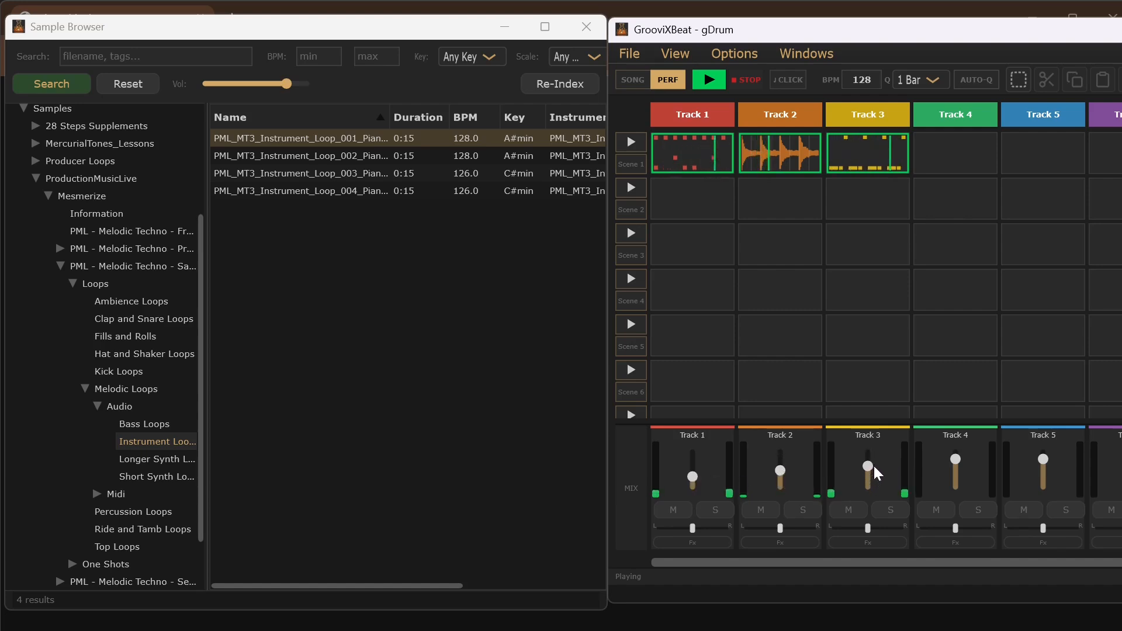
- Raise the volume faders of Tracks 1 and 2, and try mute and solo on Track 2, leaving both off
left_click_drag(779, 471, 776, 456)
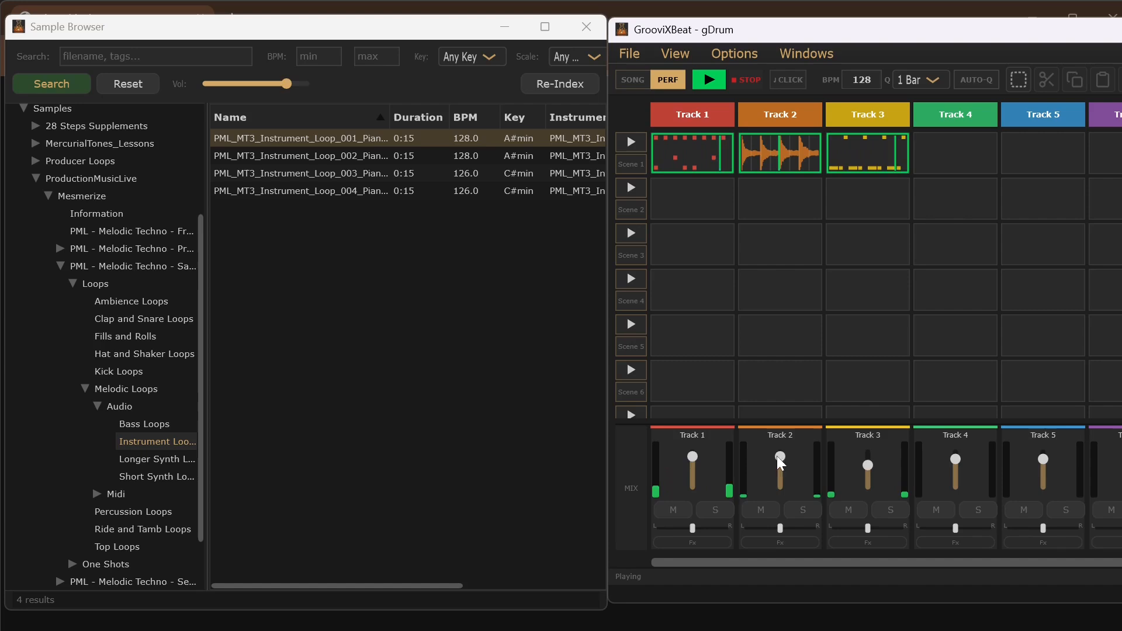
left_click(761, 509)
left_click(803, 511)
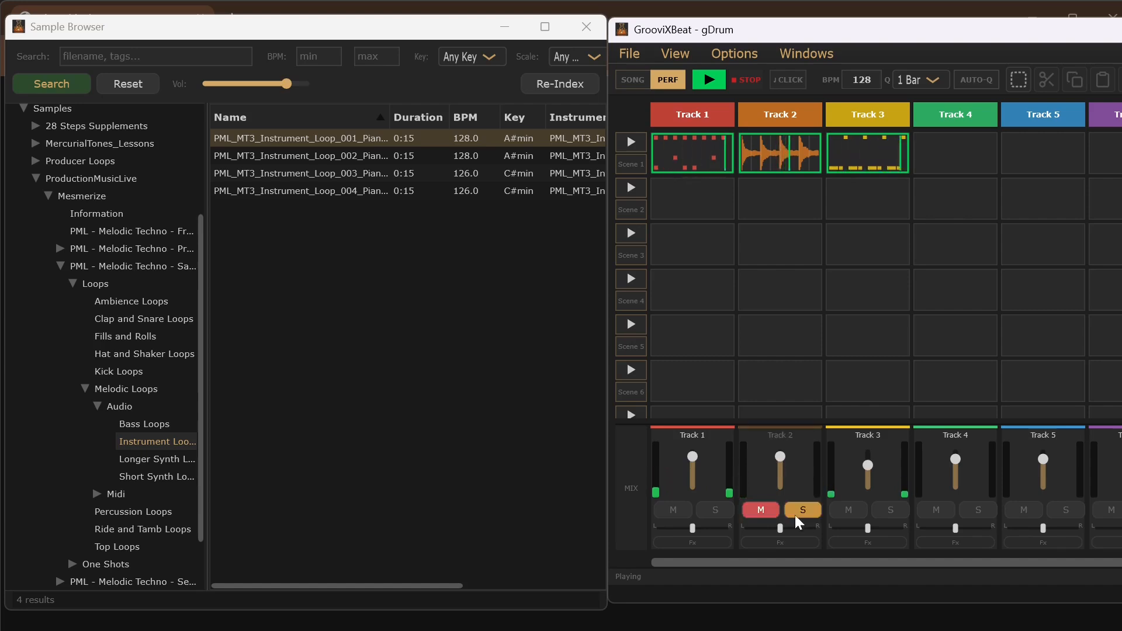
left_click(754, 512)
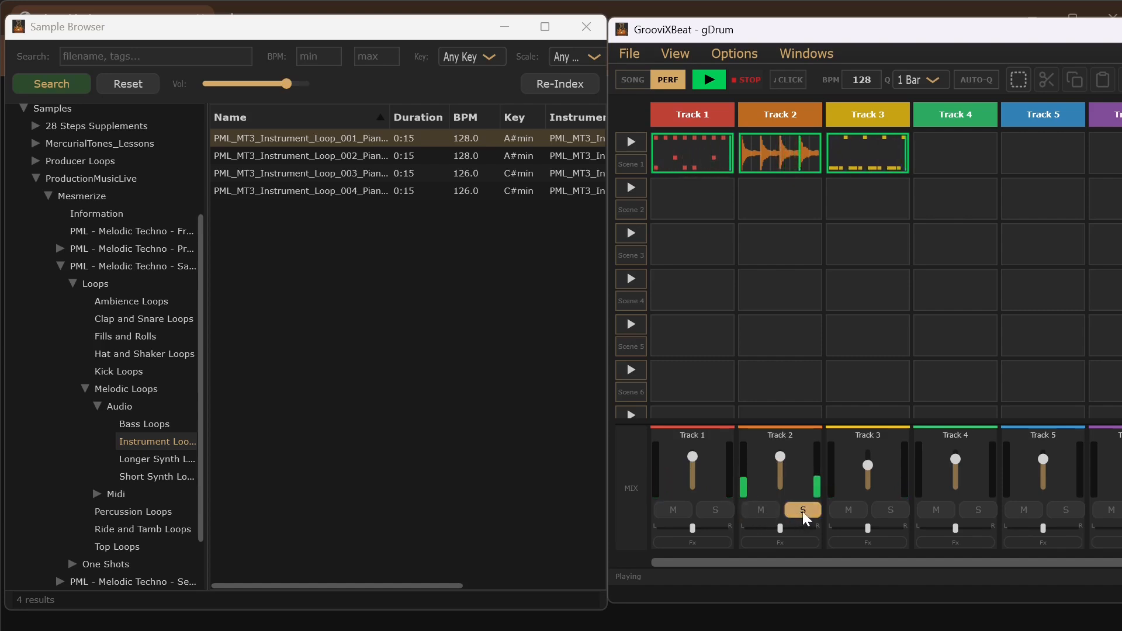
left_click(802, 511)
- Sweep Track 2's pan fully left and right, return it to centre, and stop playback
left_click_drag(780, 528, 740, 529)
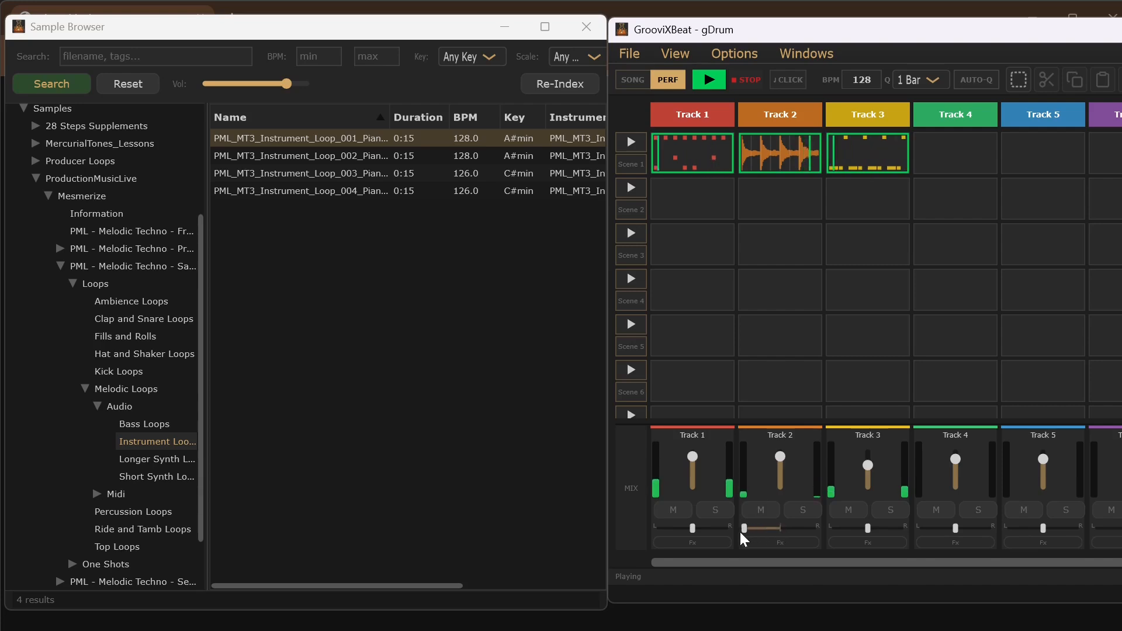
left_click_drag(817, 530, 779, 533)
left_click(746, 80)
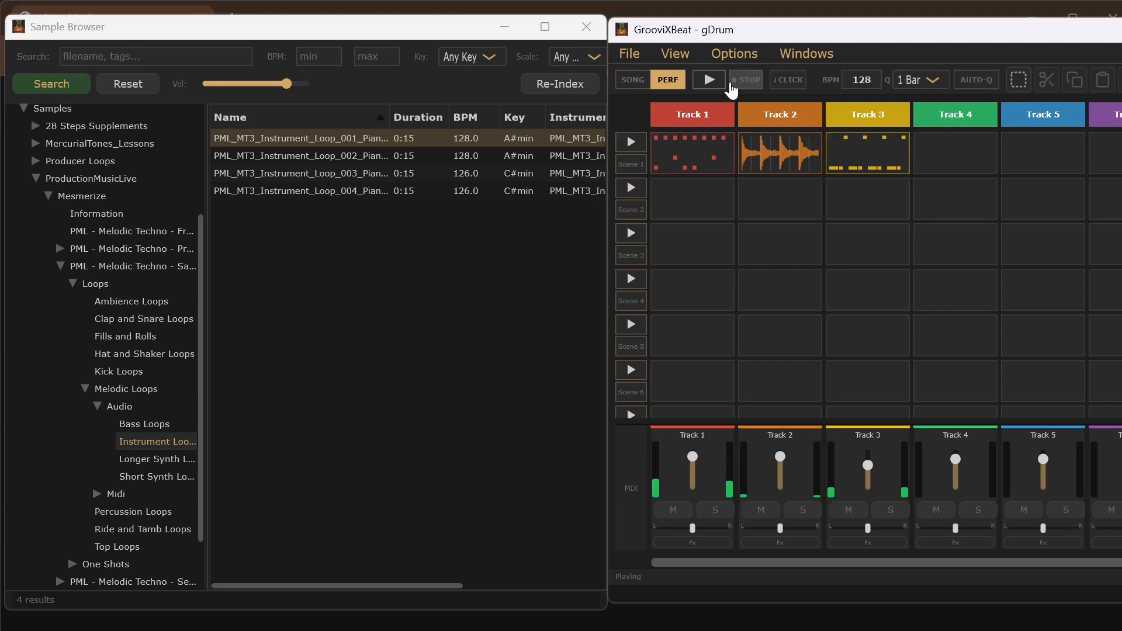
- Look through the plugins available for Track 2's FX chain and close it without adding any
left_click(779, 542)
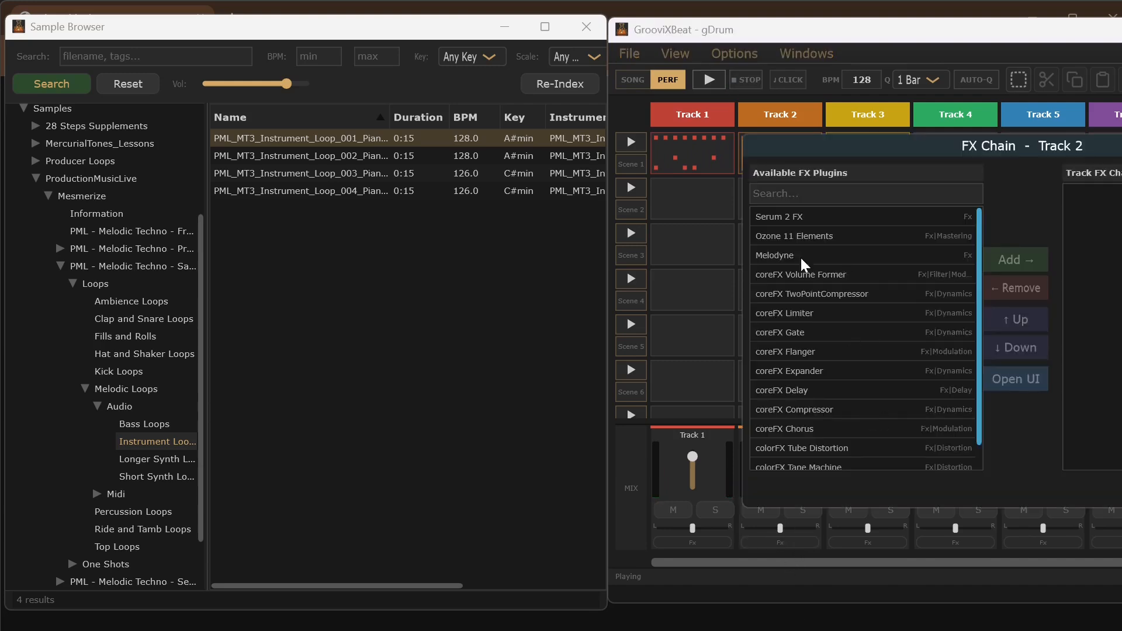
scroll(846, 365, "down", 1)
scroll(851, 367, "up", 1)
scroll(813, 356, "down", 1)
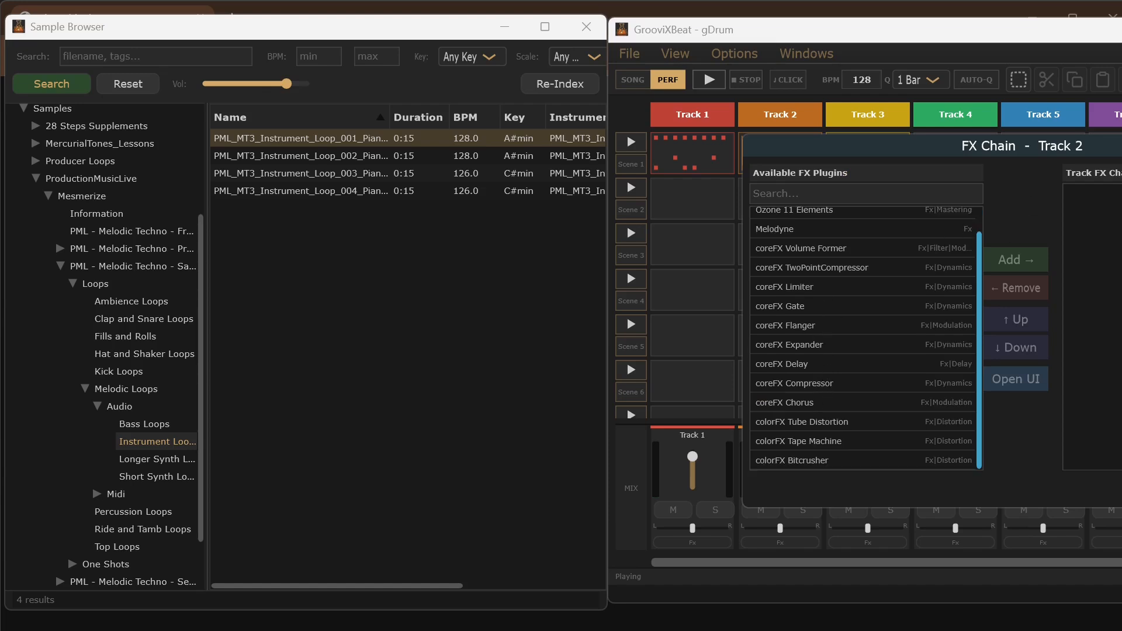
key("Escape")
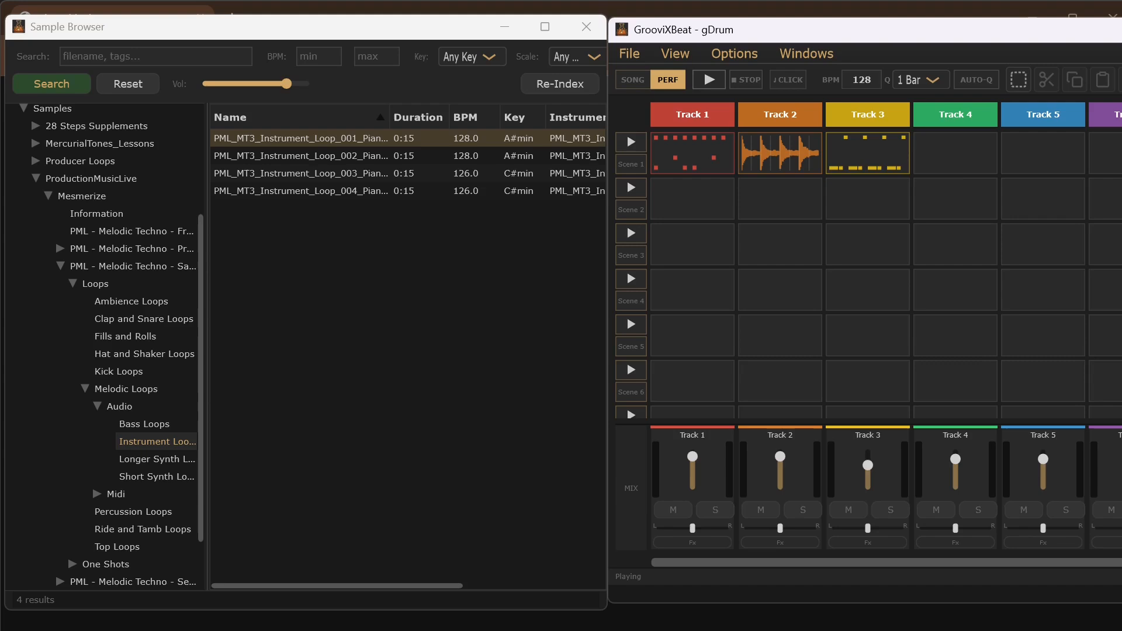